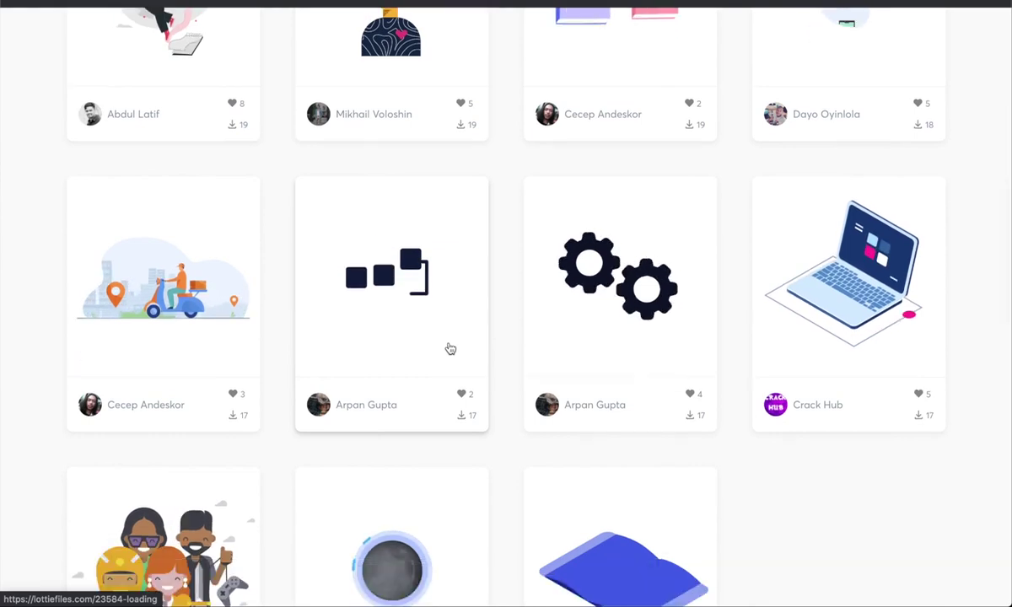
# - Page through the popular community animations and open the details of the Tea Black animation
pyautogui.scroll(-2, 450, 349)
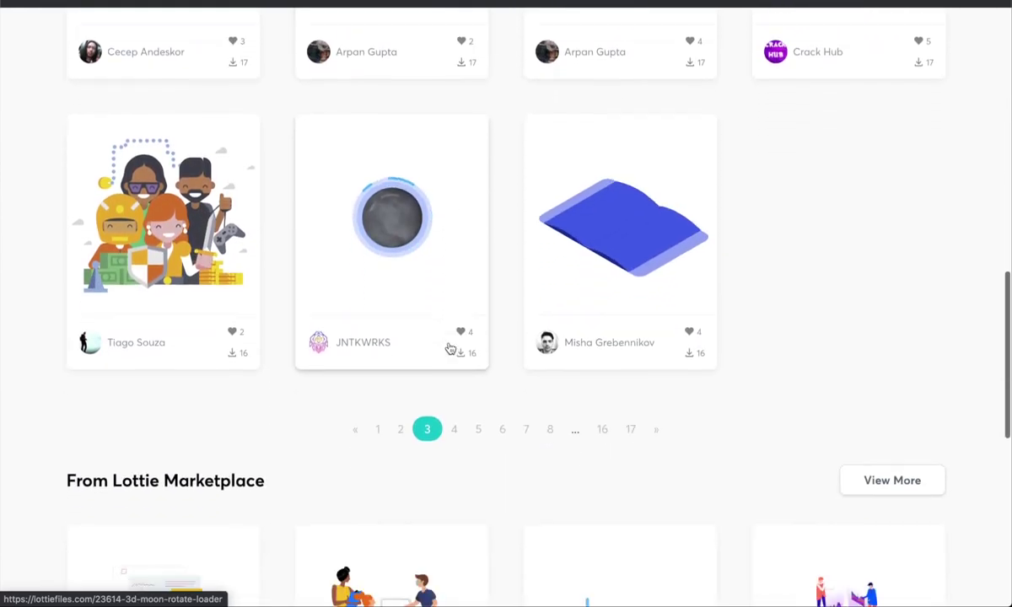
pyautogui.click(455, 450)
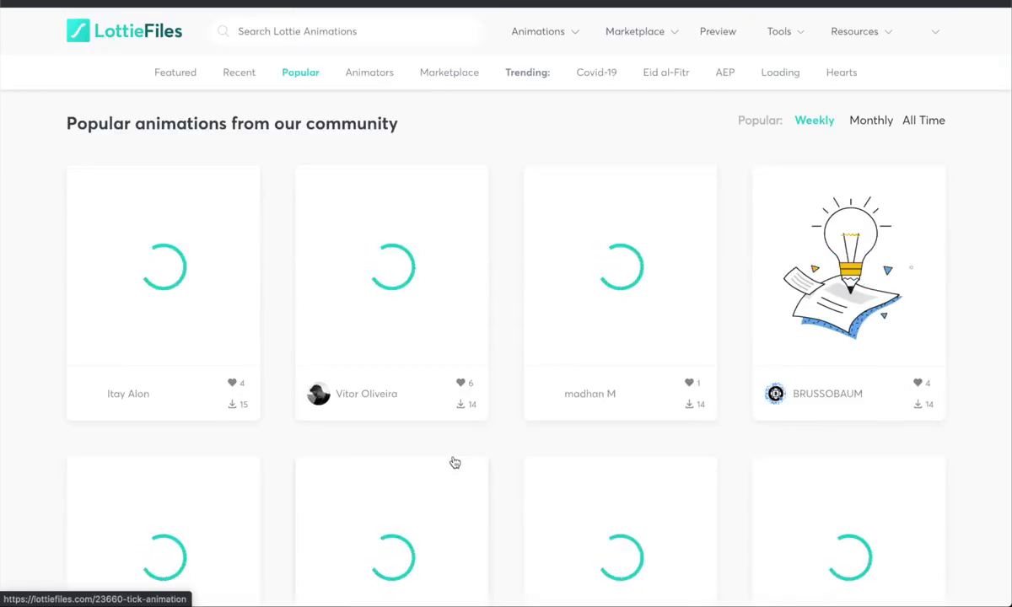
pyautogui.click(453, 463)
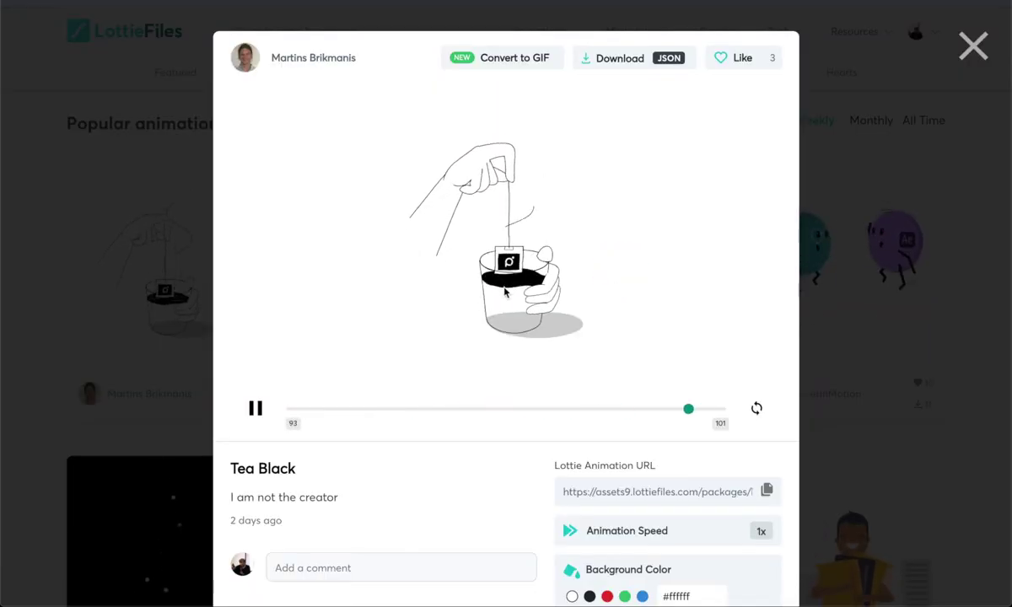
pyautogui.scroll(-5, 502, 291)
pyautogui.scroll(1, 503, 292)
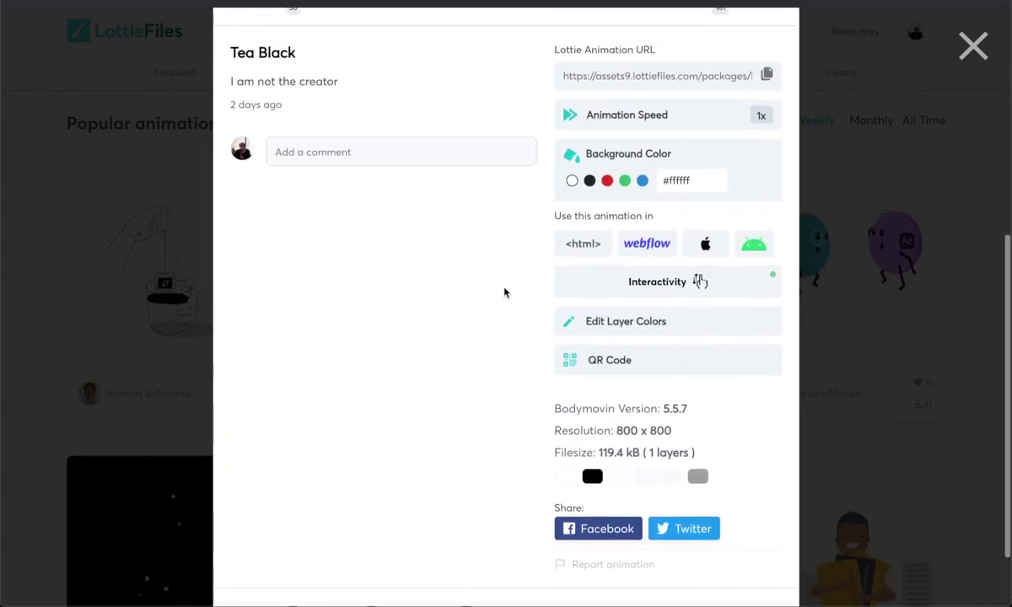
pyautogui.scroll(4, 485, 292)
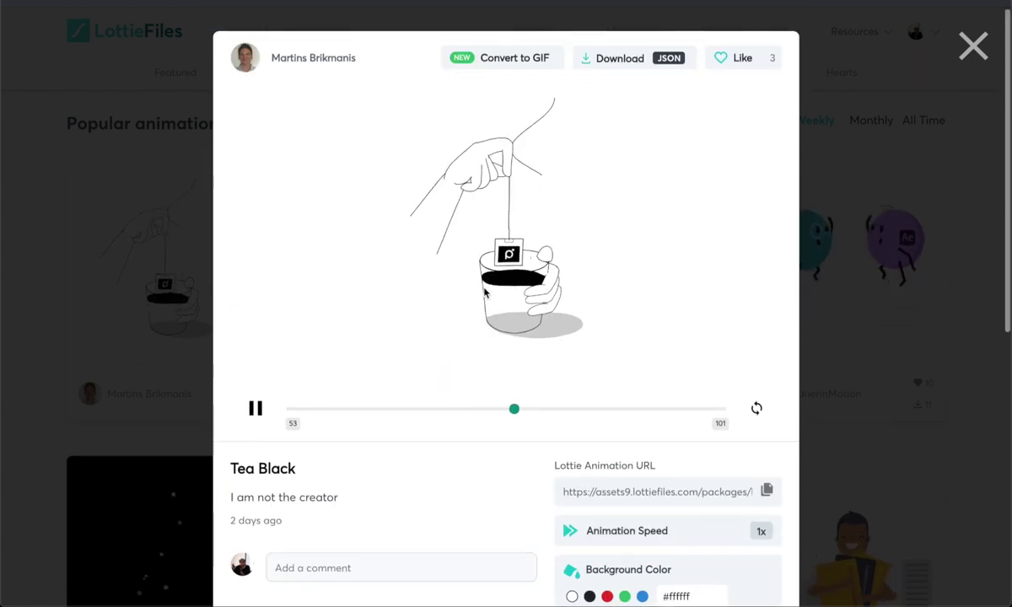
# - Download the Tea Black animation as Lottie JSON and save it to the Desktop as 23822-tea-black
pyautogui.click(624, 67)
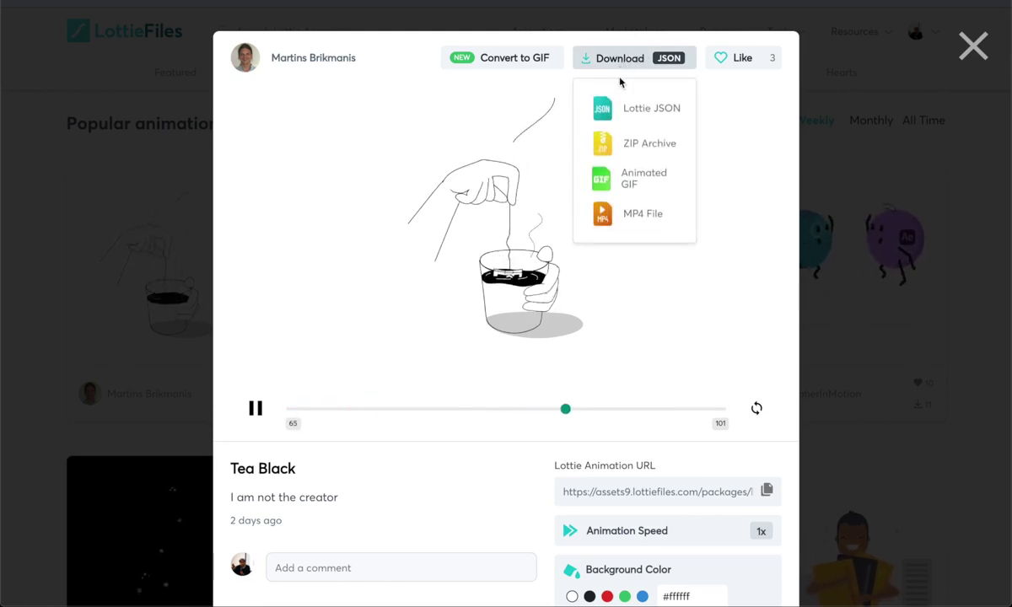
pyautogui.click(607, 110)
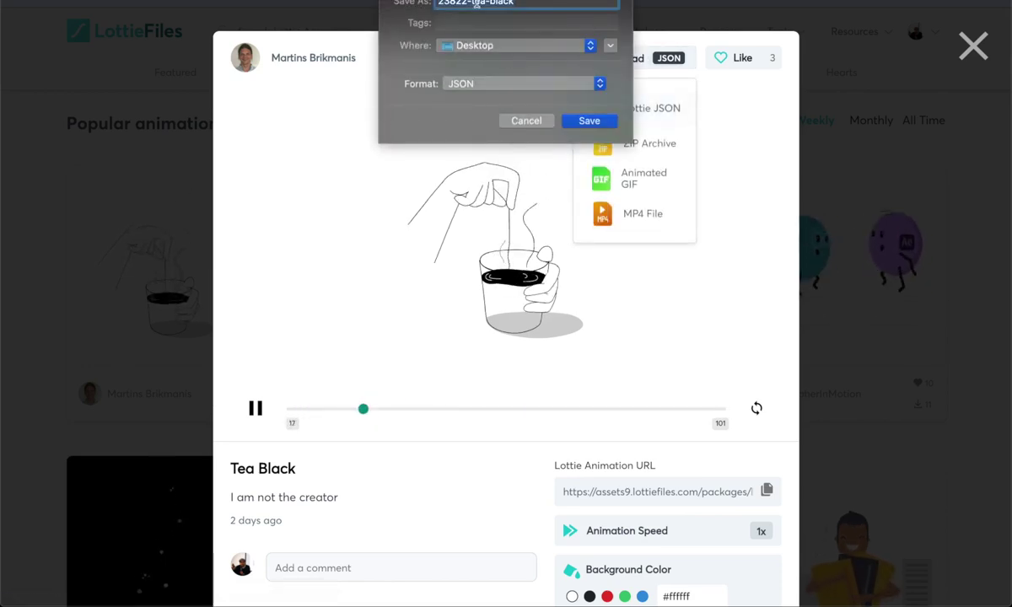
pyautogui.click(588, 119)
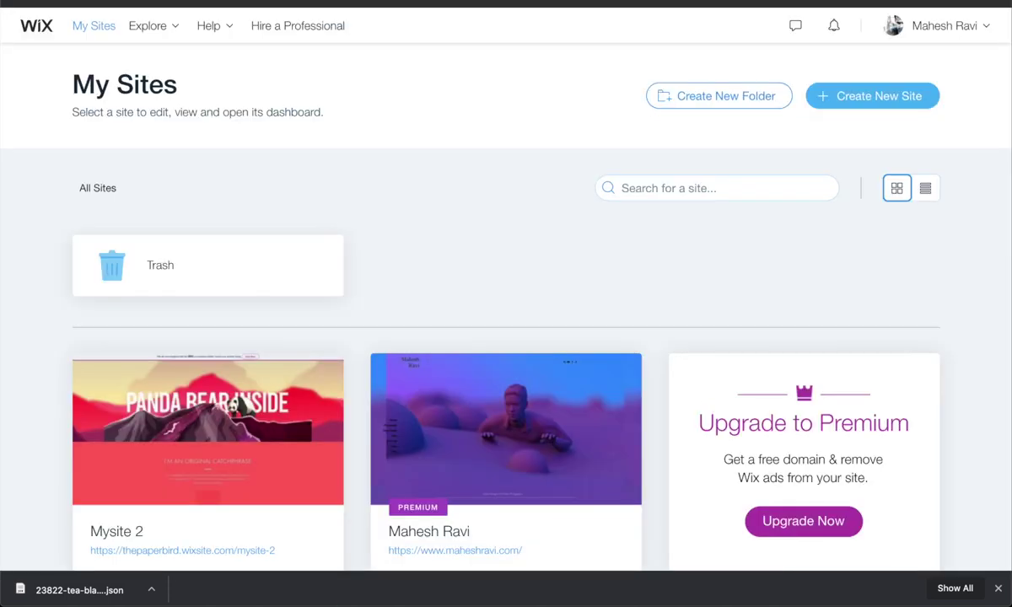
# - Switch to the blank Home page in the Webflow Designer
pyautogui.press('super+l')
pyautogui.write('webd')
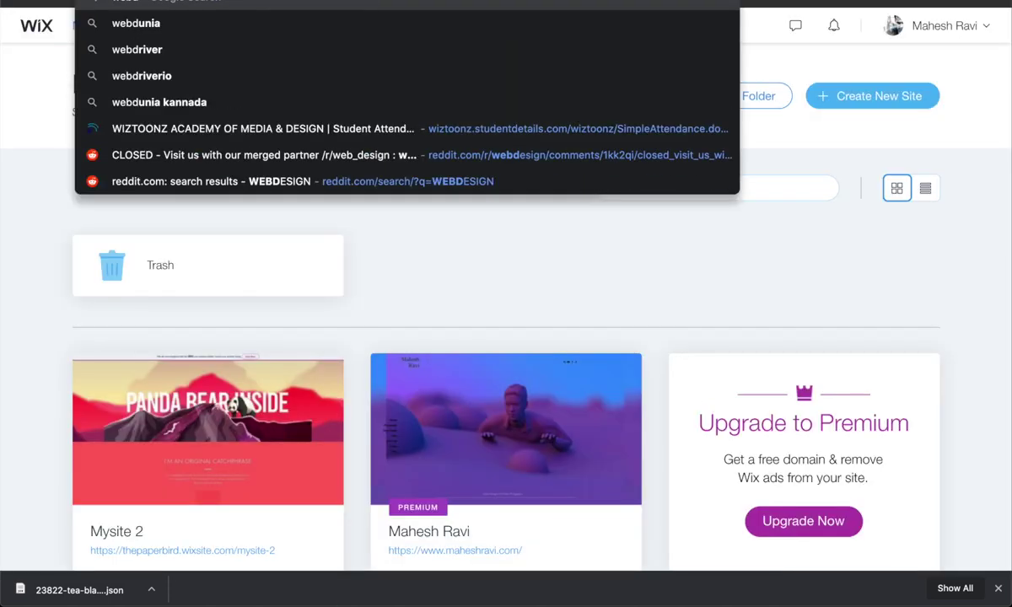
pyautogui.press('BackSpace')
pyautogui.write('f')
pyautogui.press('Return')
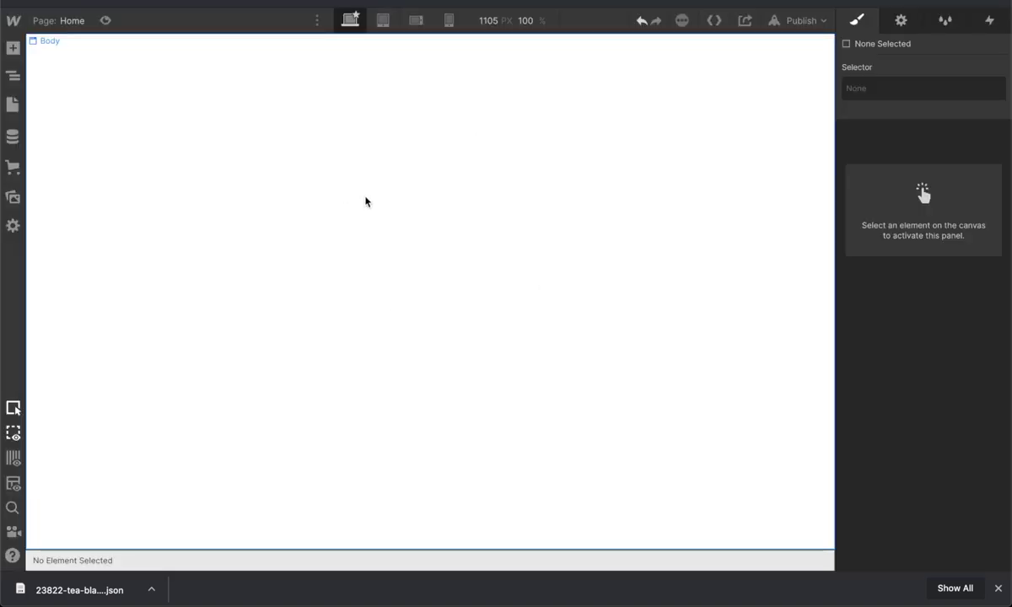
# - Add a container to the empty page body
pyautogui.click(13, 48)
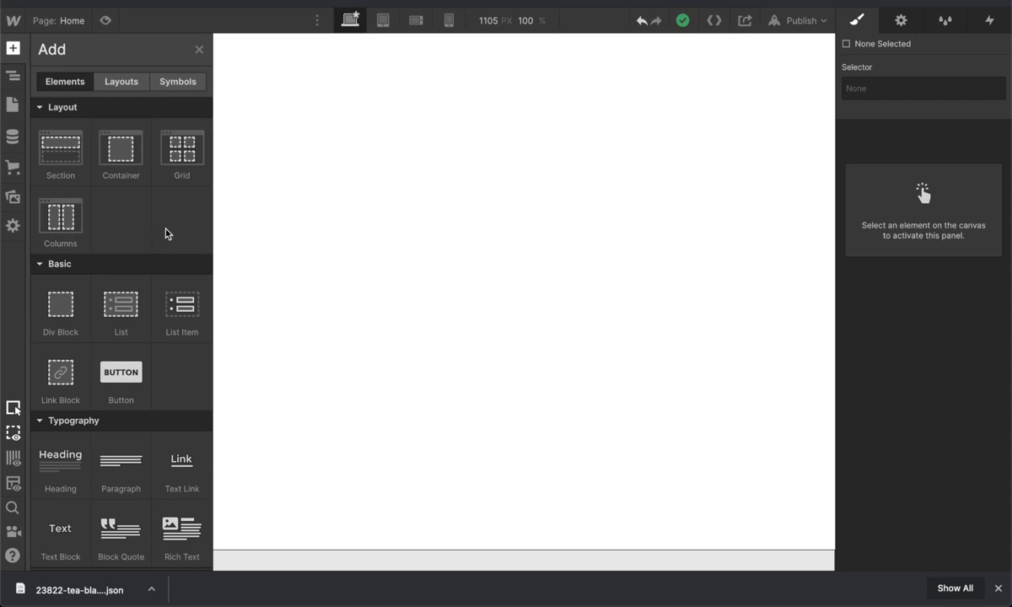
pyautogui.click(128, 169)
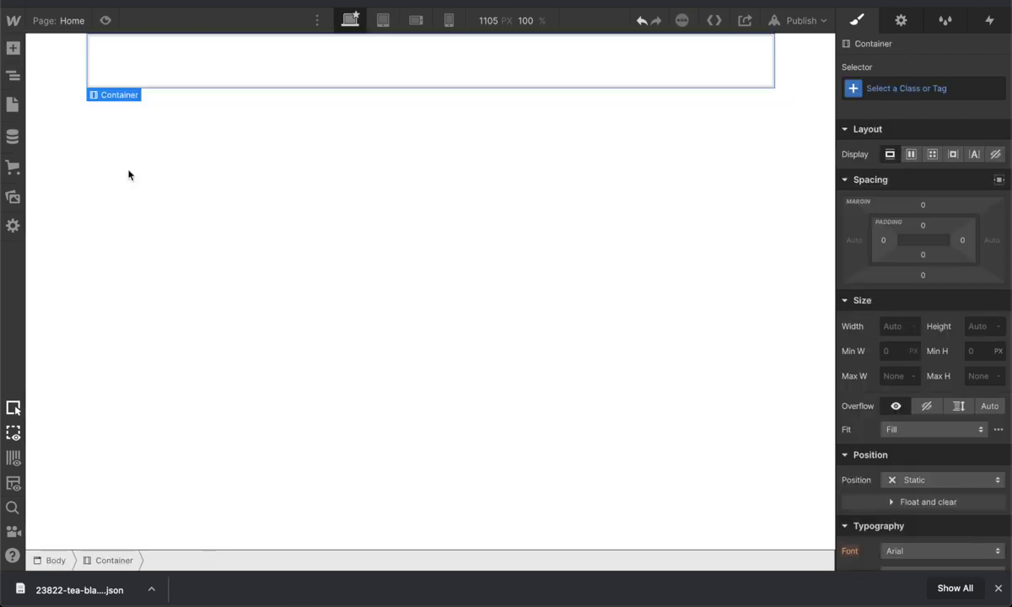
pyautogui.click(213, 179)
# - Add a section below the first container and nest a new container inside it
pyautogui.click(13, 48)
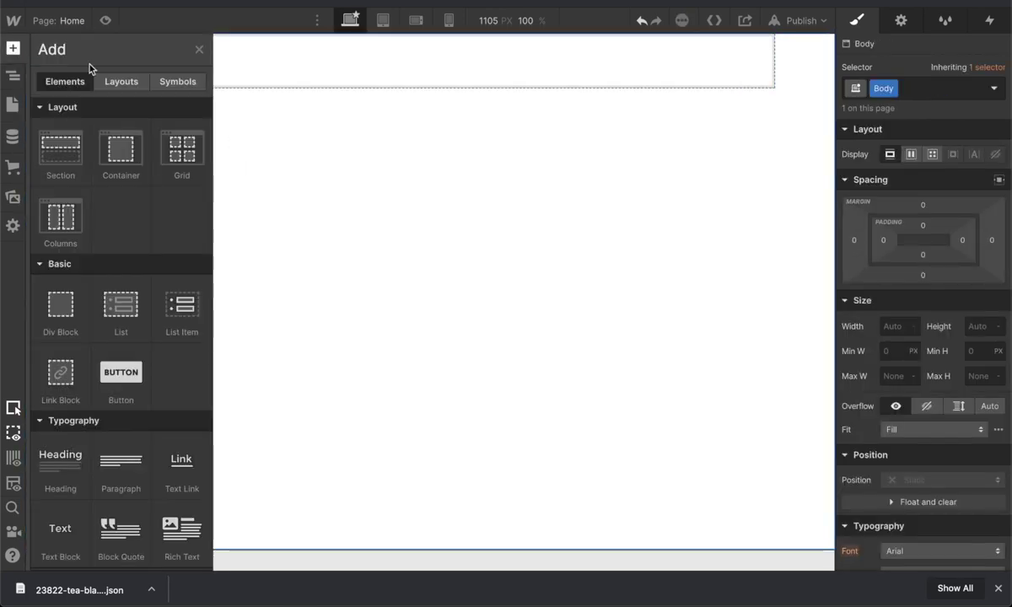
pyautogui.click(68, 154)
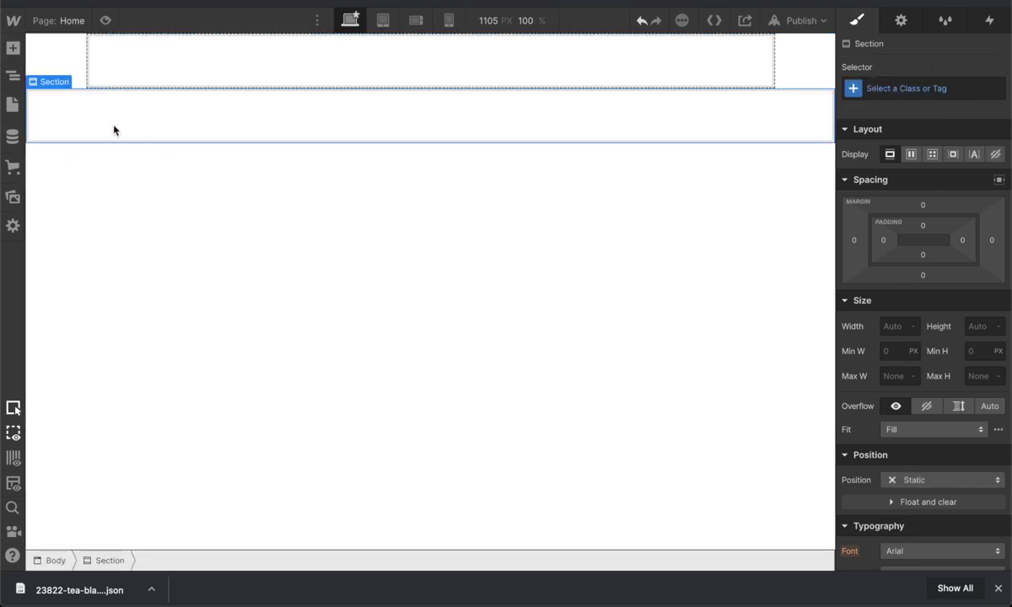
pyautogui.click(12, 48)
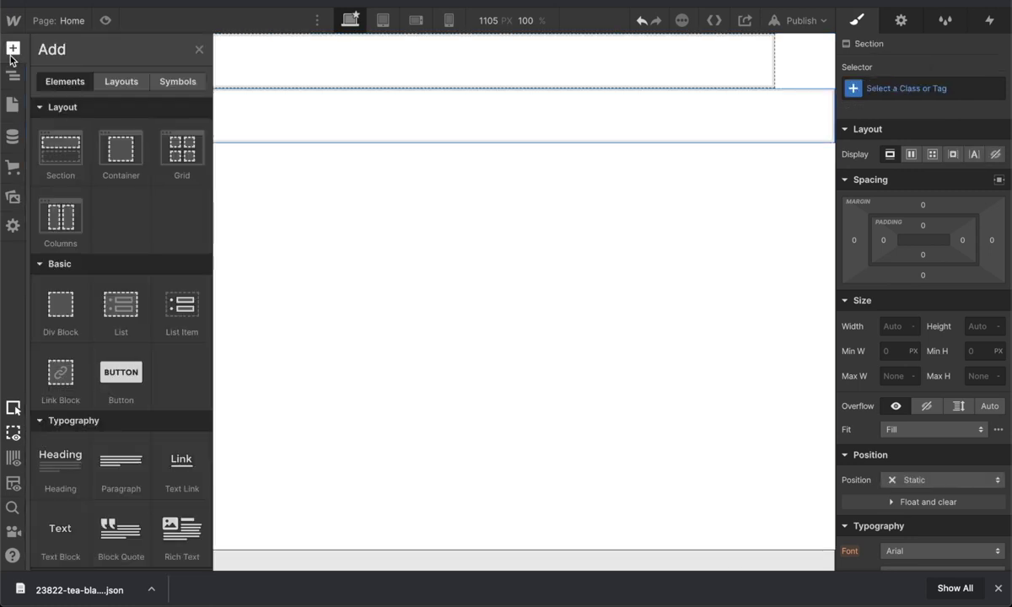
pyautogui.click(122, 153)
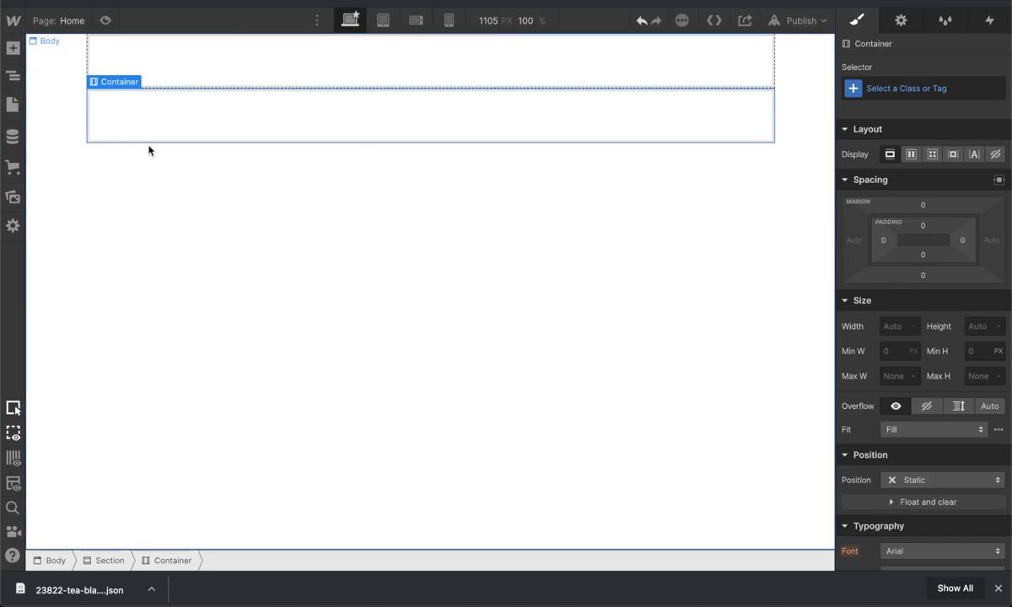
# - Add an H1 heading and a paragraph below it inside the section's container
pyautogui.click(14, 51)
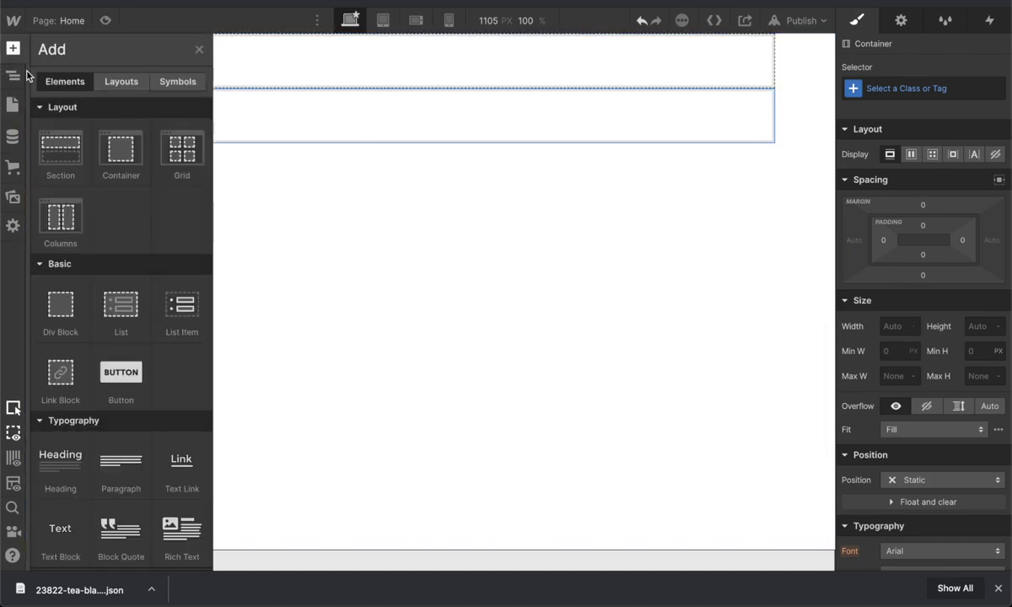
pyautogui.click(60, 458)
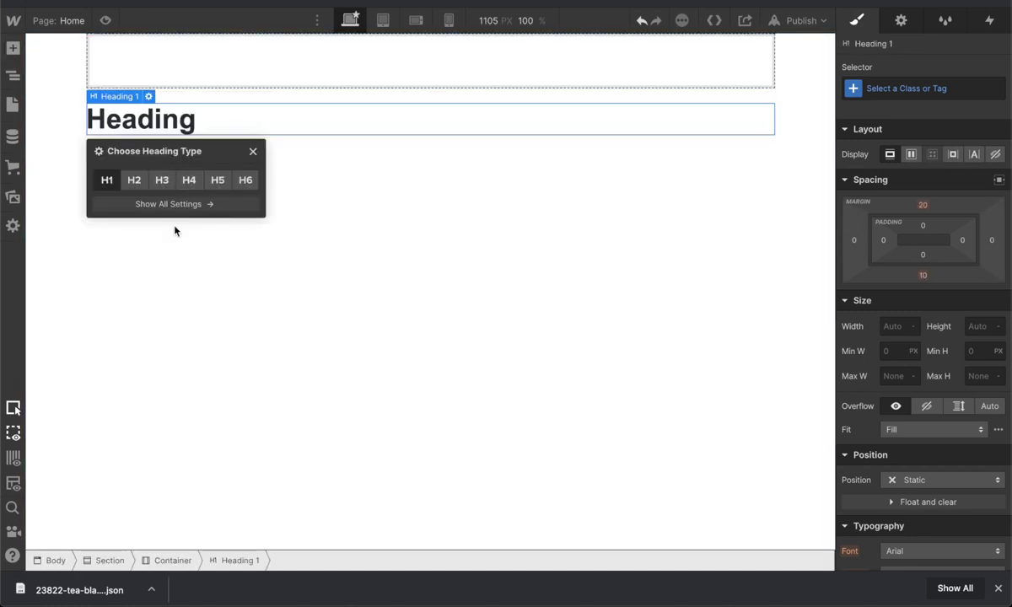
pyautogui.click(13, 48)
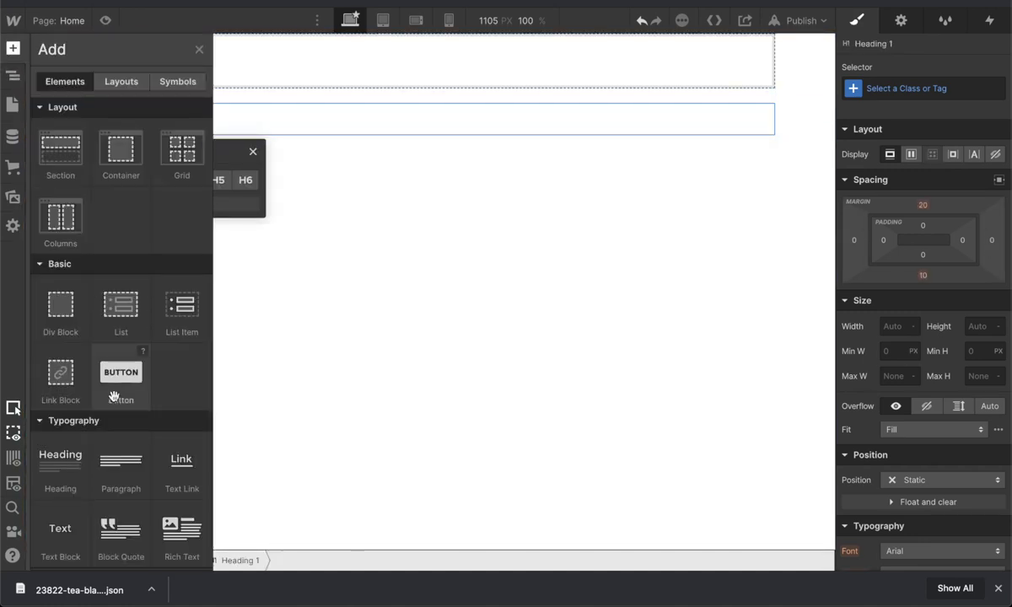
pyautogui.click(120, 472)
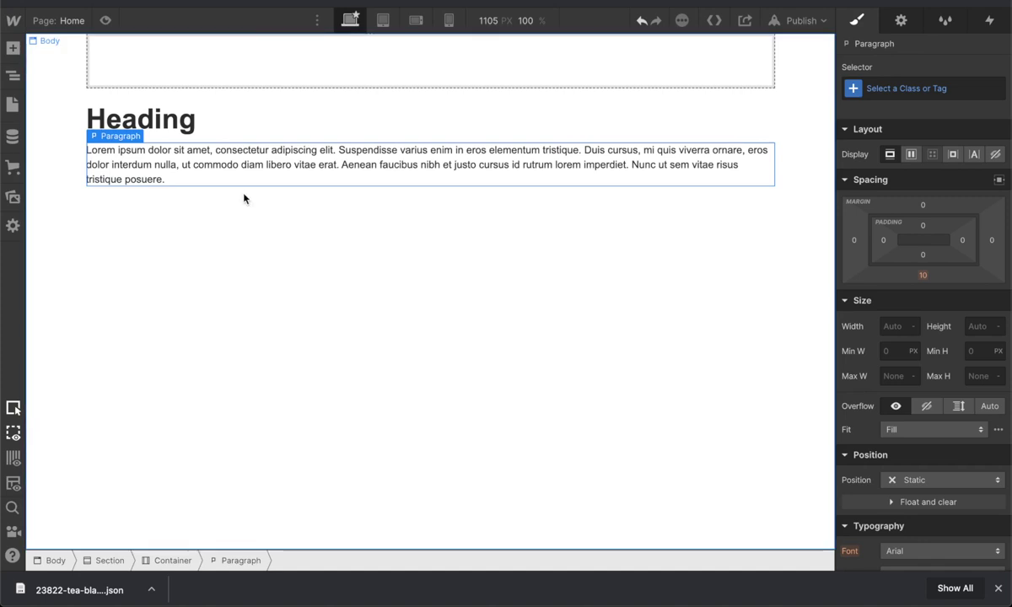
# - Add a button below the paragraph in the section's container
pyautogui.click(14, 49)
pyautogui.click(121, 376)
pyautogui.click(282, 359)
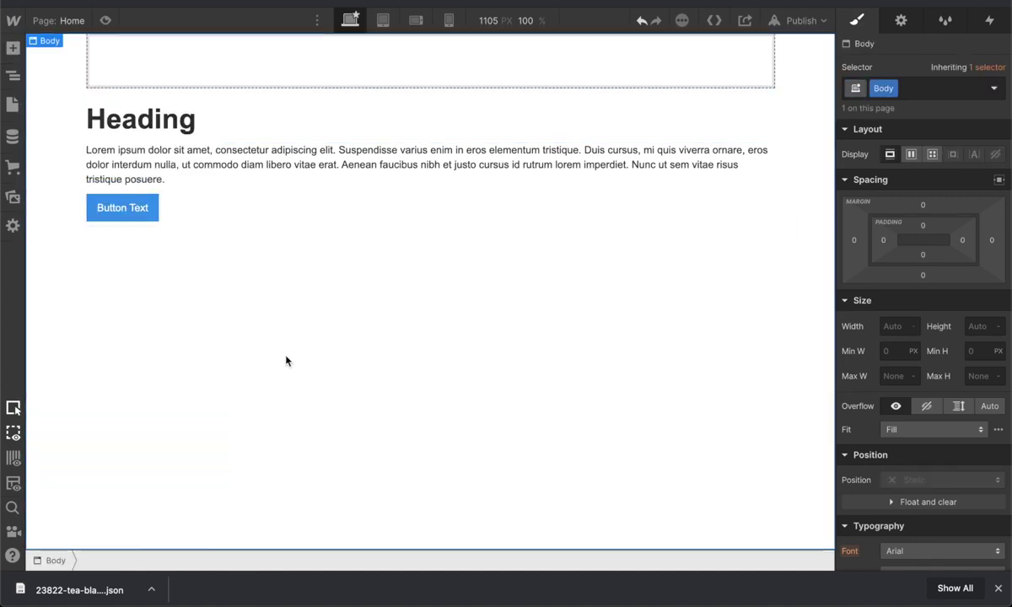
pyautogui.click(274, 148)
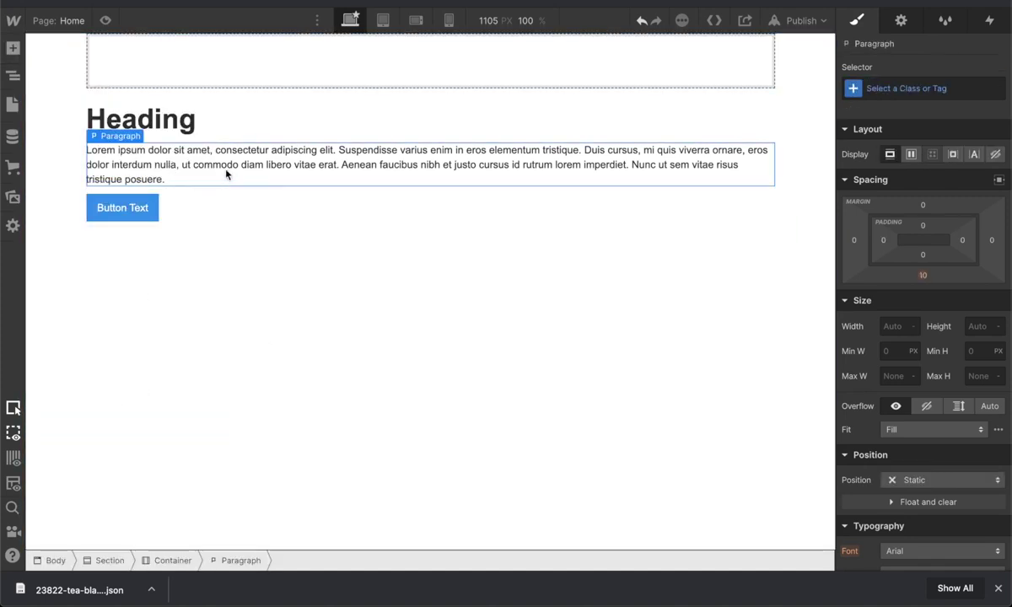
pyautogui.click(294, 366)
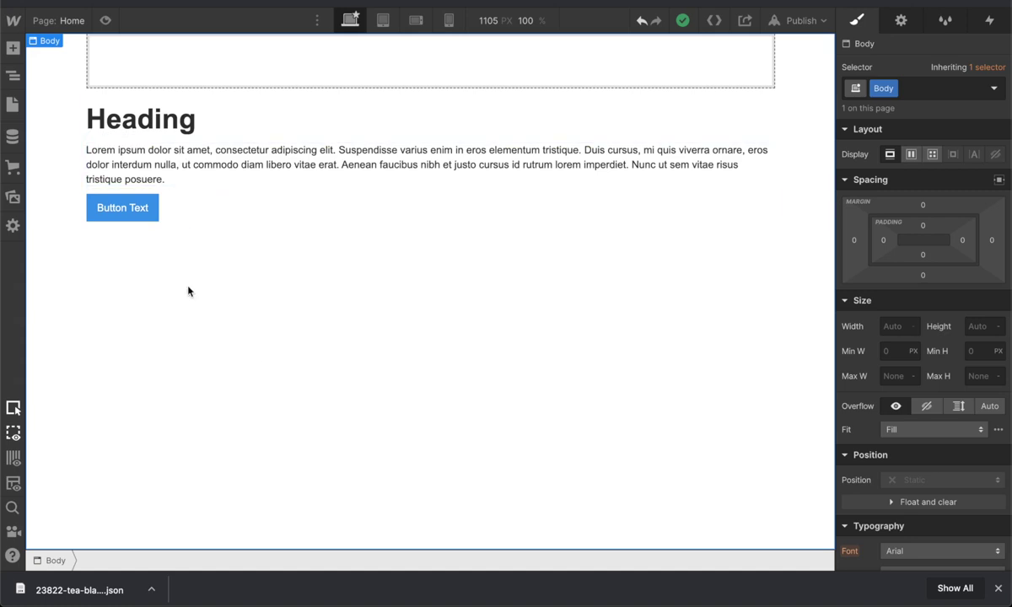
# - Upload 23822-tea-black.json from the Desktop to the site's assets
pyautogui.click(13, 197)
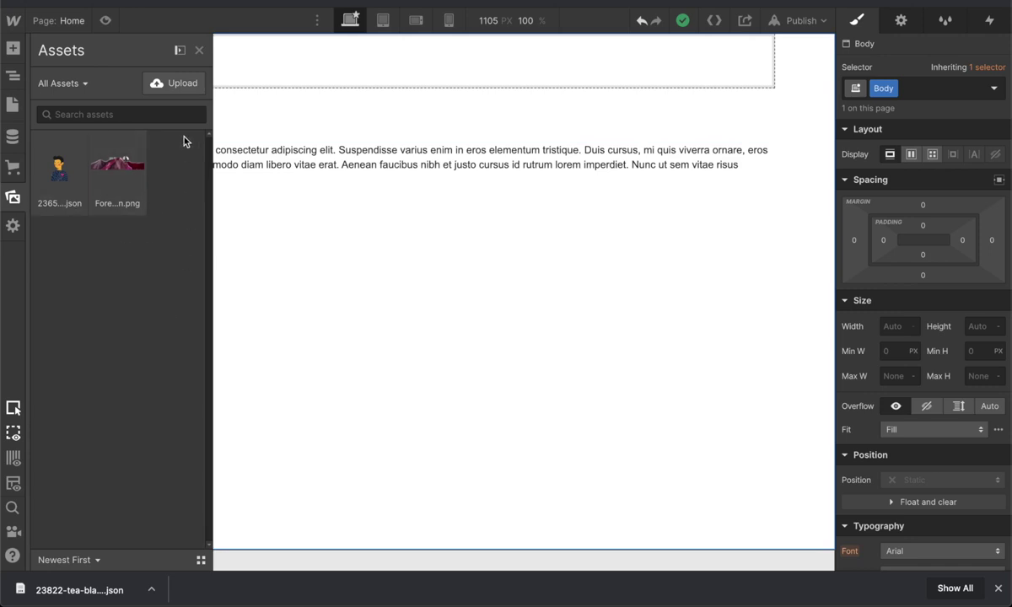
pyautogui.click(173, 83)
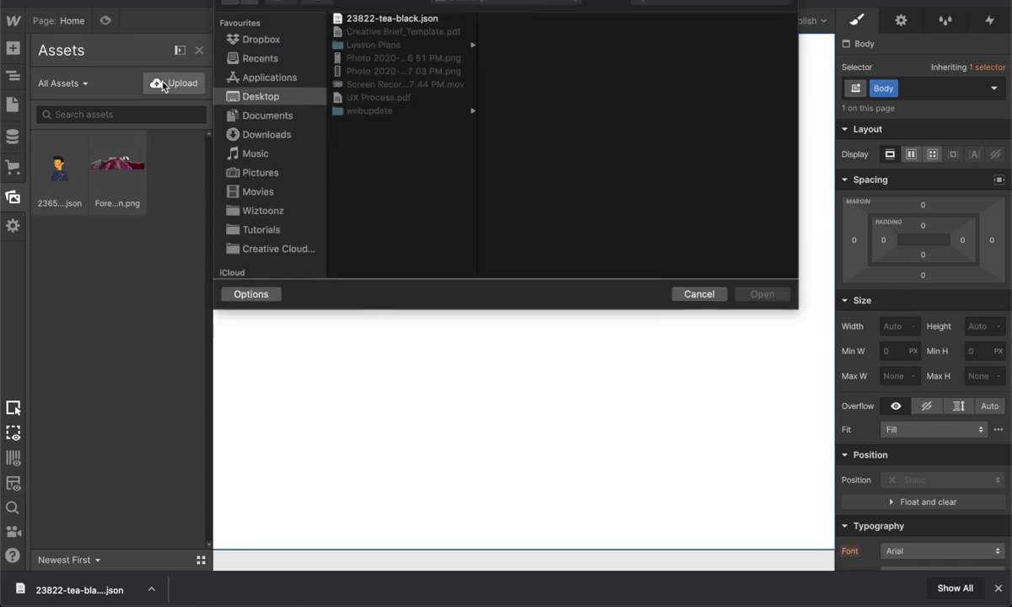
pyautogui.click(397, 18)
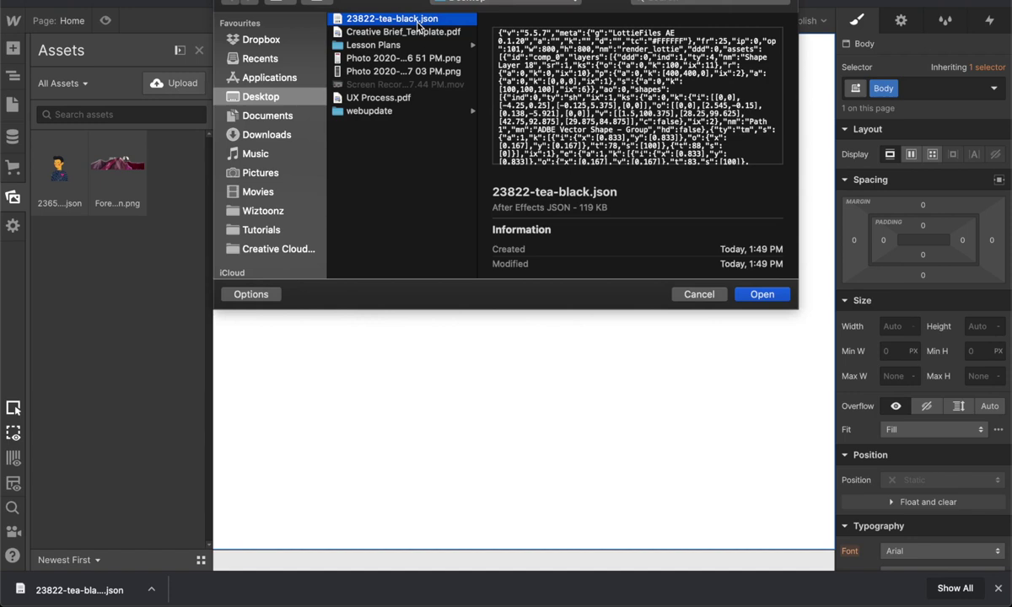
pyautogui.click(740, 300)
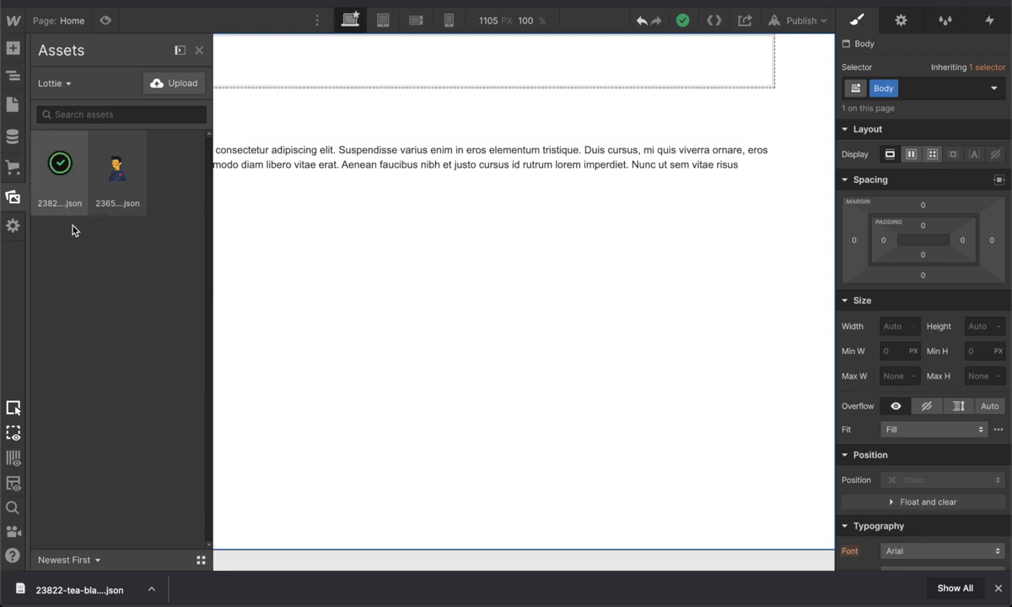
# - Place the uploaded tea-black Lottie animation above the heading in the section's container, keeping its default animation settings
pyautogui.moveTo(159, 130); pyautogui.dragTo(250, 101)
pyautogui.scroll(-5, 301, 230)
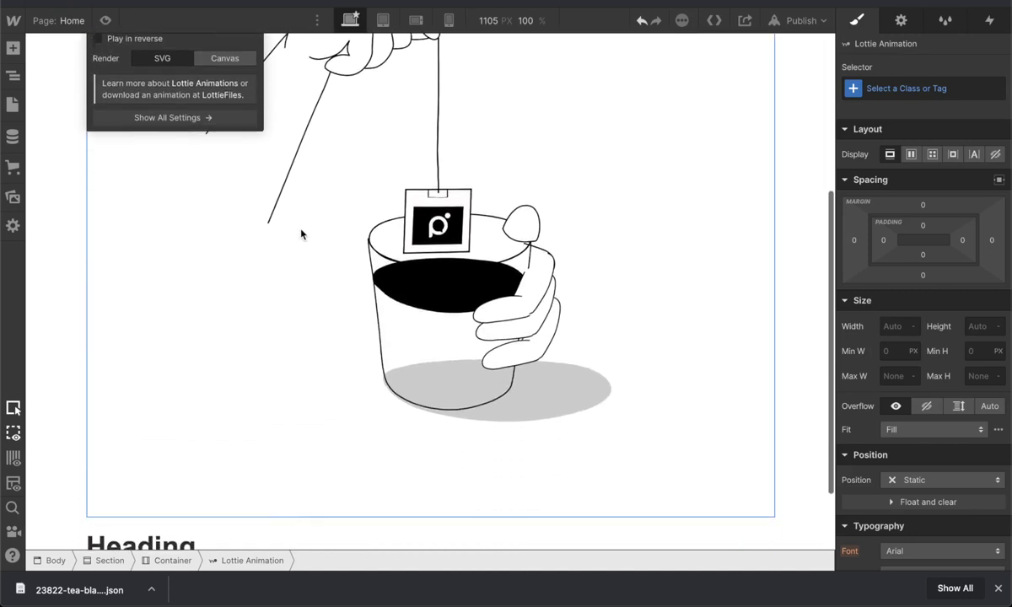
pyautogui.scroll(5, 301, 234)
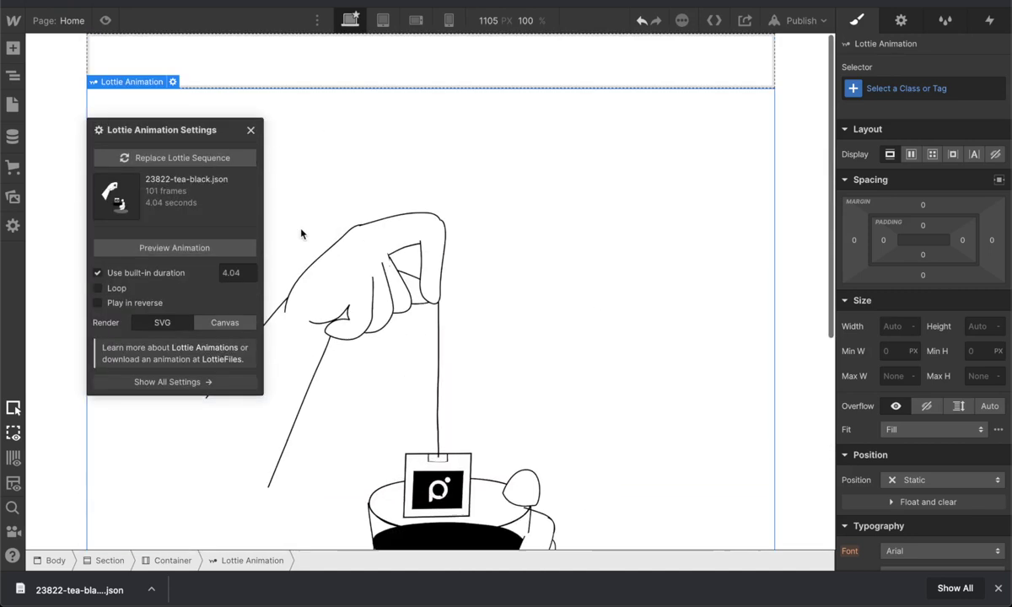
pyautogui.click(251, 130)
# - Preview the page and examine how the Lottie animation plays above the heading, paragraph and button
pyautogui.scroll(-5, 50, 223)
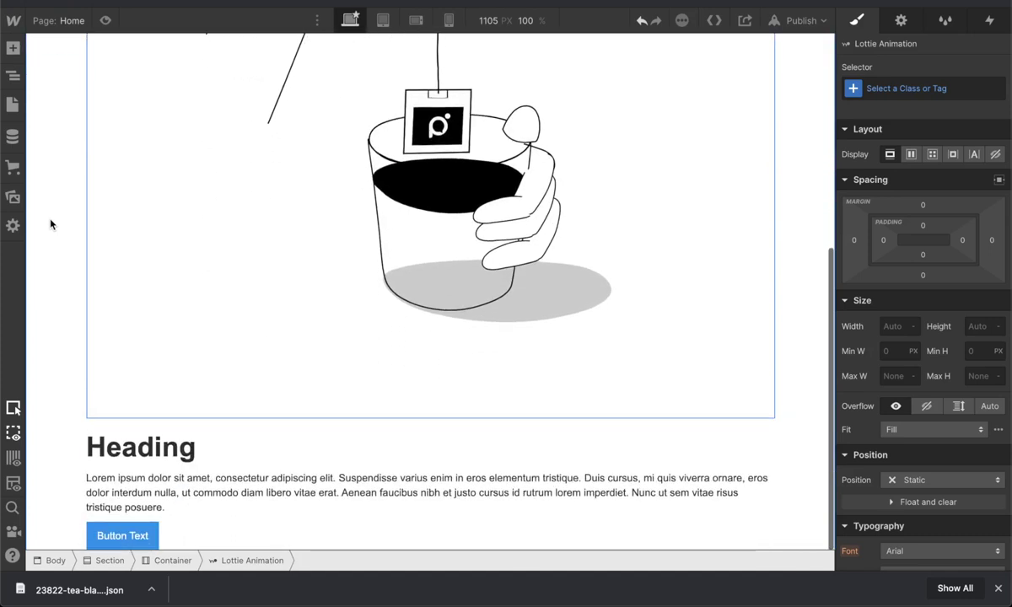
pyautogui.scroll(5, 50, 224)
pyautogui.scroll(-5, 50, 224)
pyautogui.scroll(5, 50, 223)
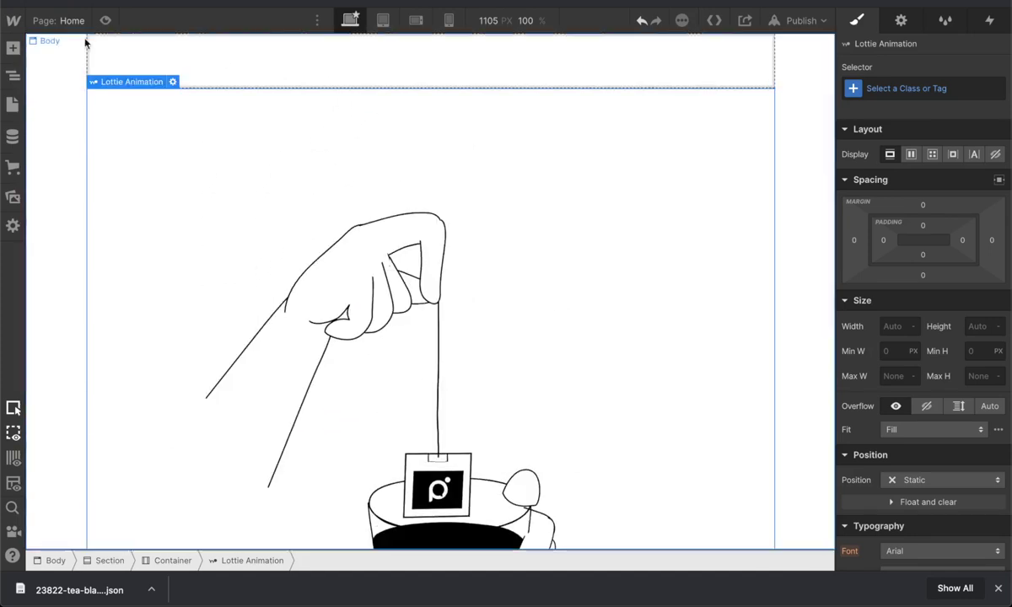
pyautogui.click(103, 21)
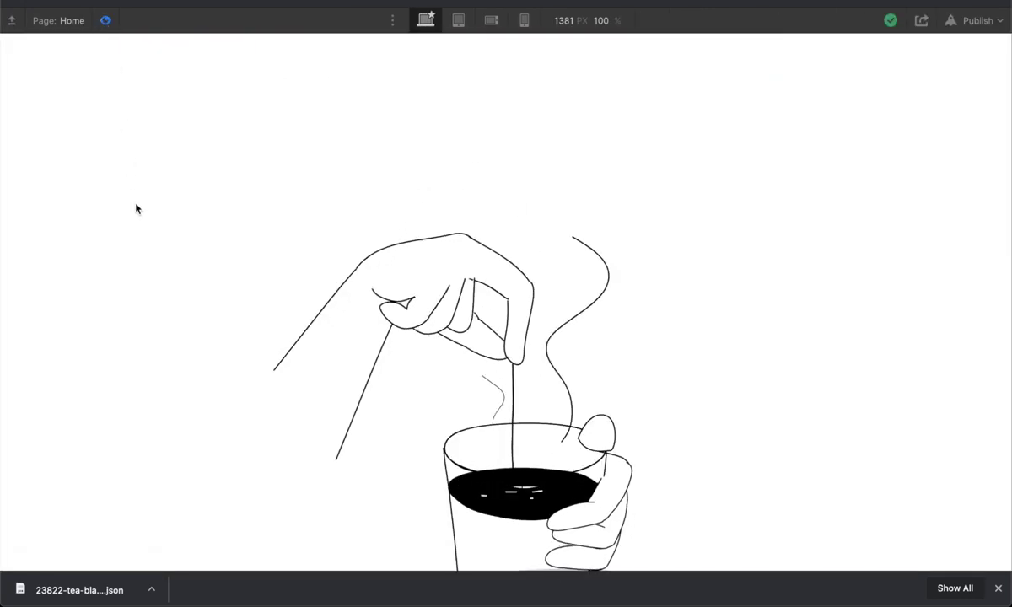
pyautogui.scroll(-2, 136, 209)
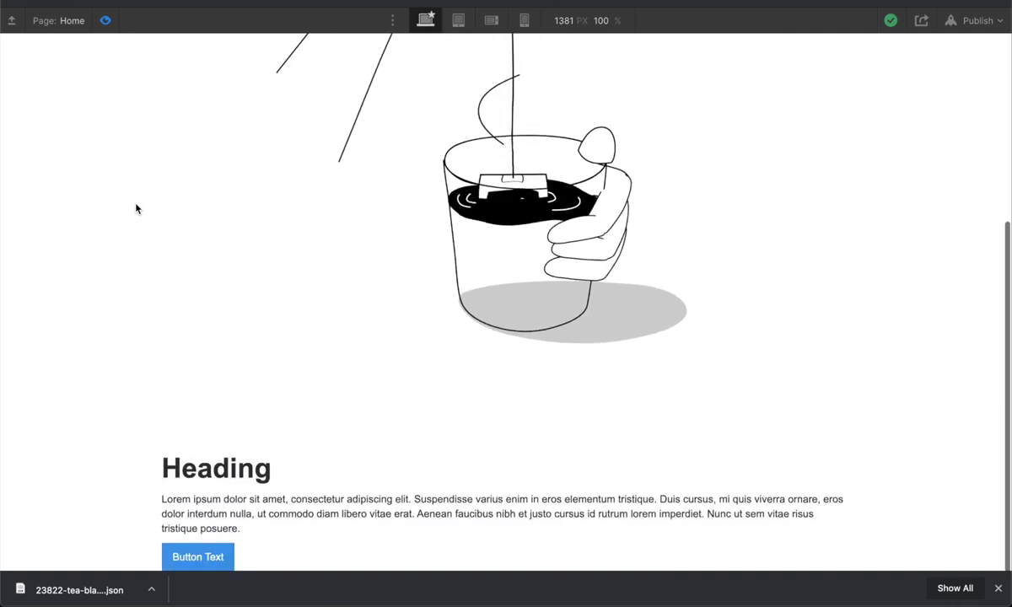
pyautogui.scroll(3, 136, 209)
pyautogui.scroll(-2, 136, 208)
pyautogui.scroll(2, 136, 209)
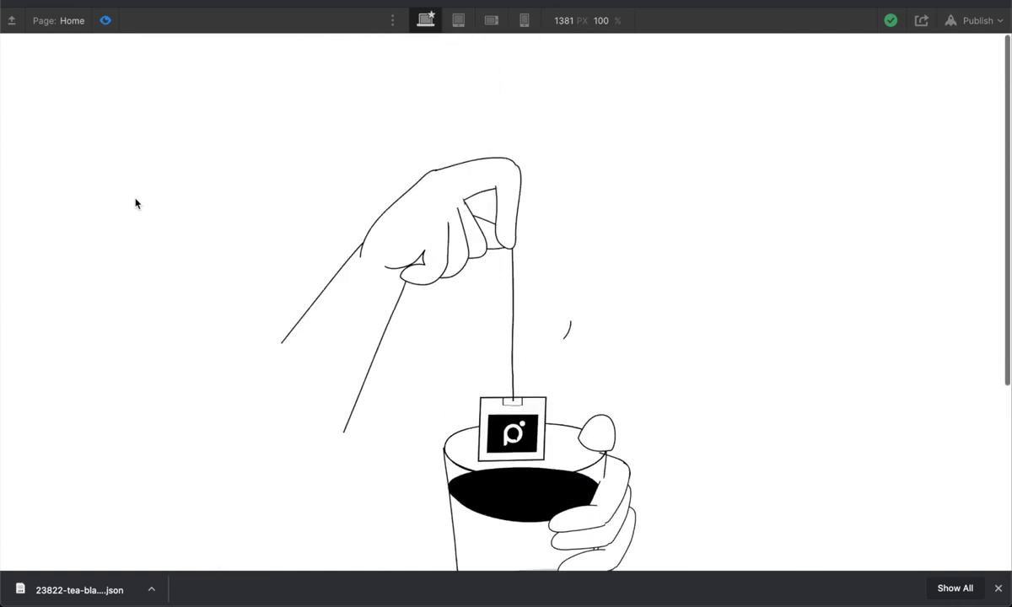
pyautogui.scroll(-1, 199, 73)
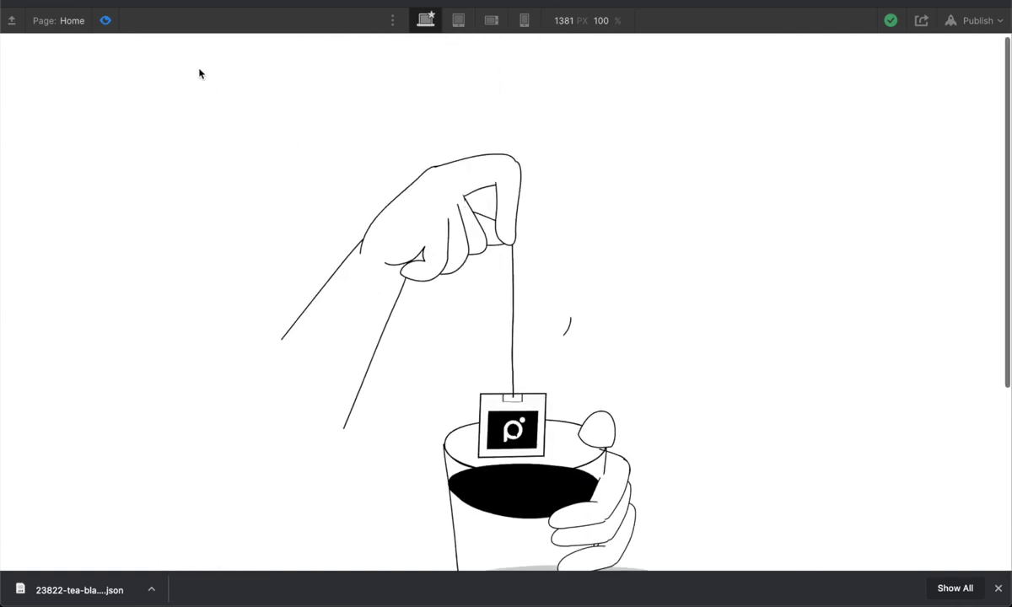
# - Leave the preview and open the interaction settings with the tea-black Lottie animation selected
pyautogui.click(107, 21)
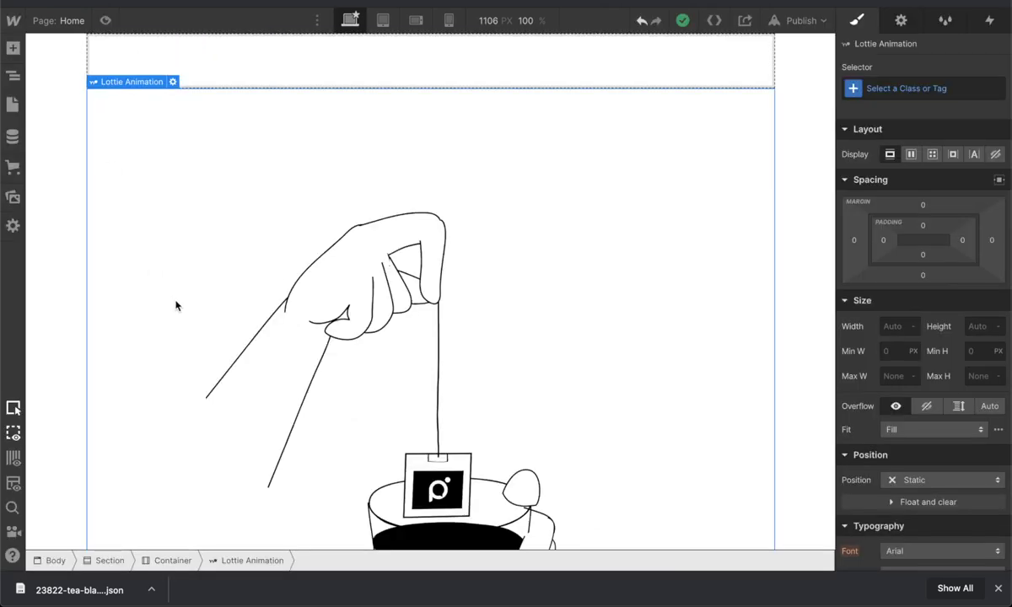
pyautogui.click(62, 248)
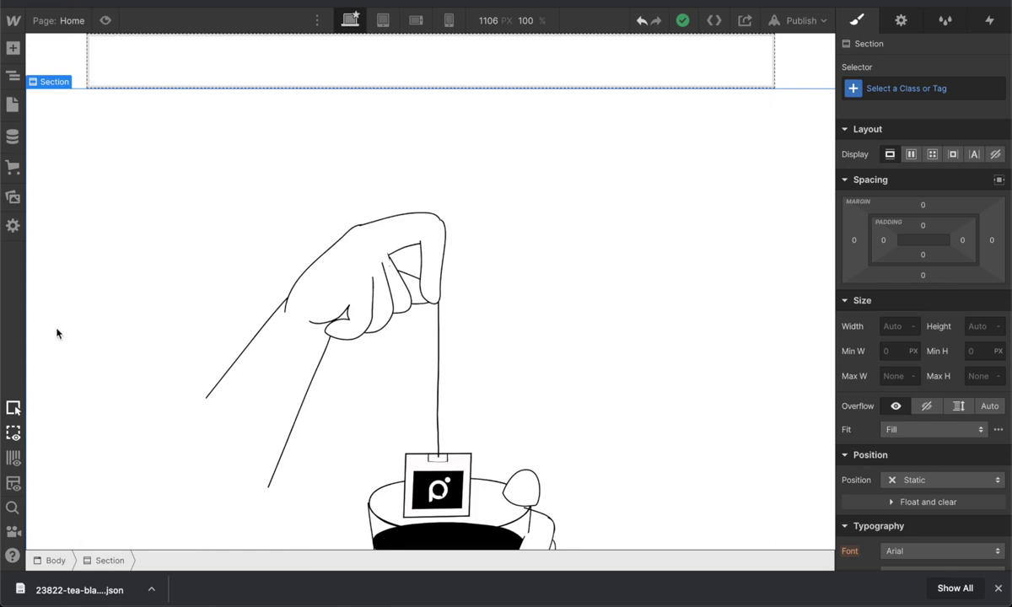
pyautogui.scroll(-5, 57, 333)
pyautogui.scroll(5, 56, 333)
pyautogui.click(50, 47)
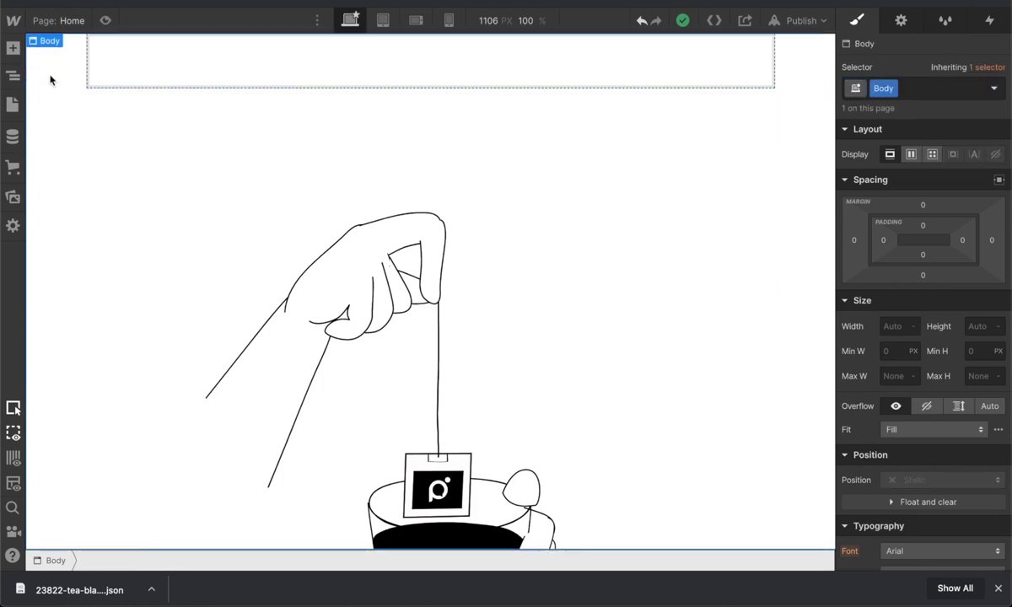
pyautogui.click(994, 23)
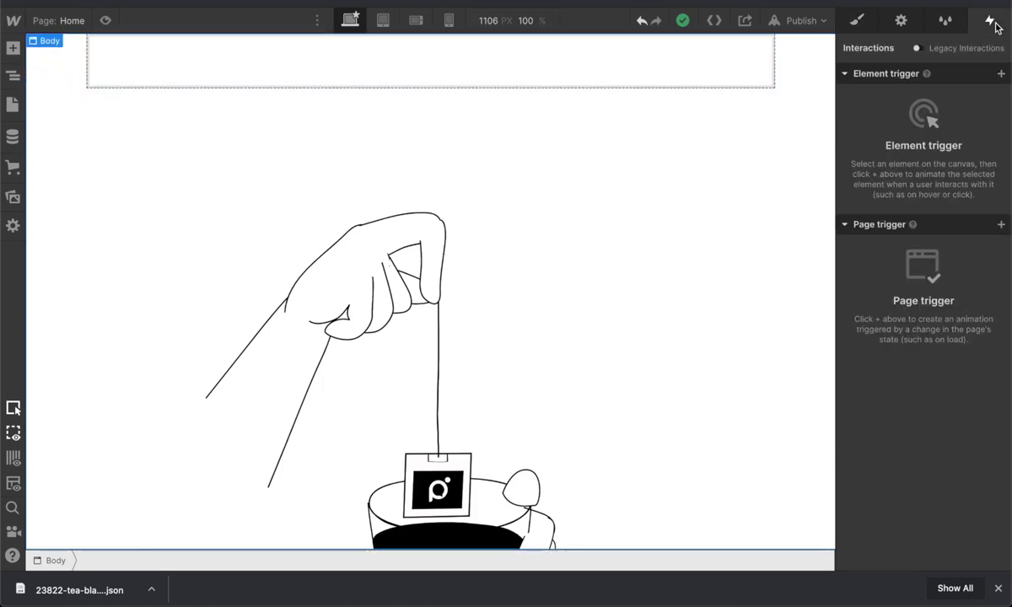
pyautogui.click(399, 258)
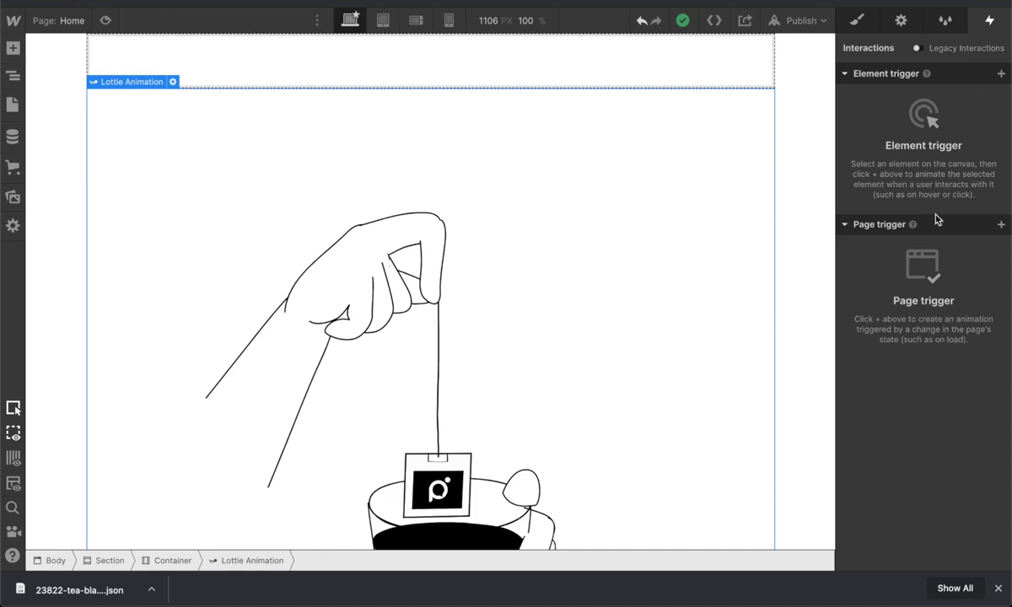
# - Add a While page is scrolling page trigger and set its on-scroll action to Play scroll animation
pyautogui.click(1002, 226)
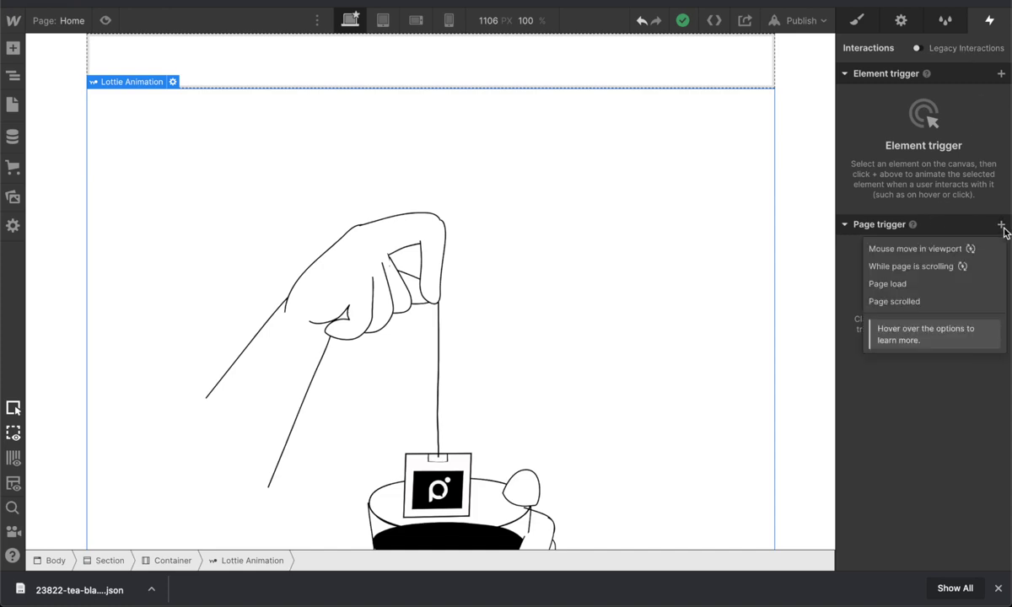
pyautogui.click(905, 268)
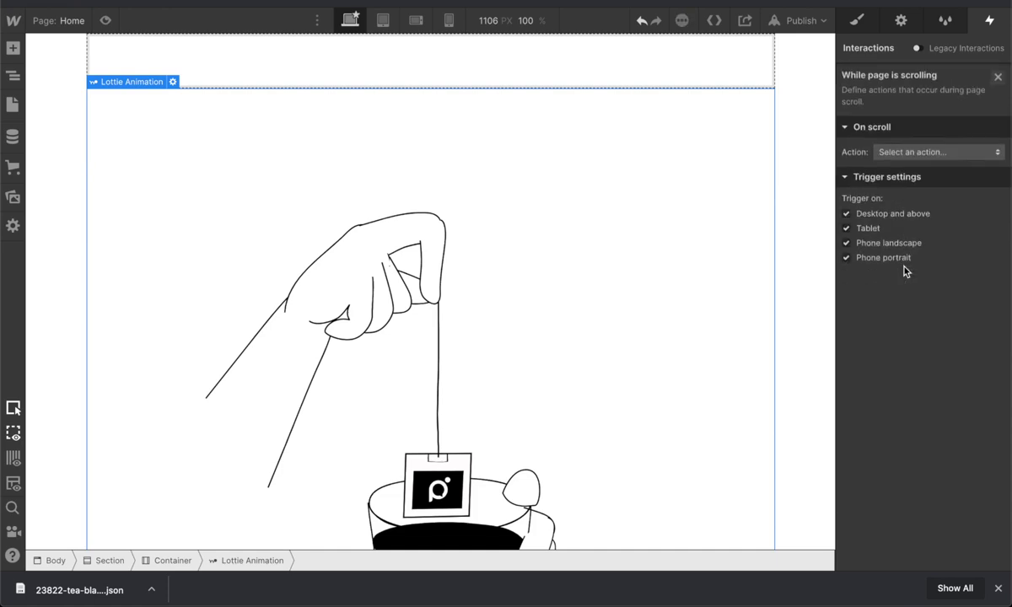
pyautogui.click(902, 153)
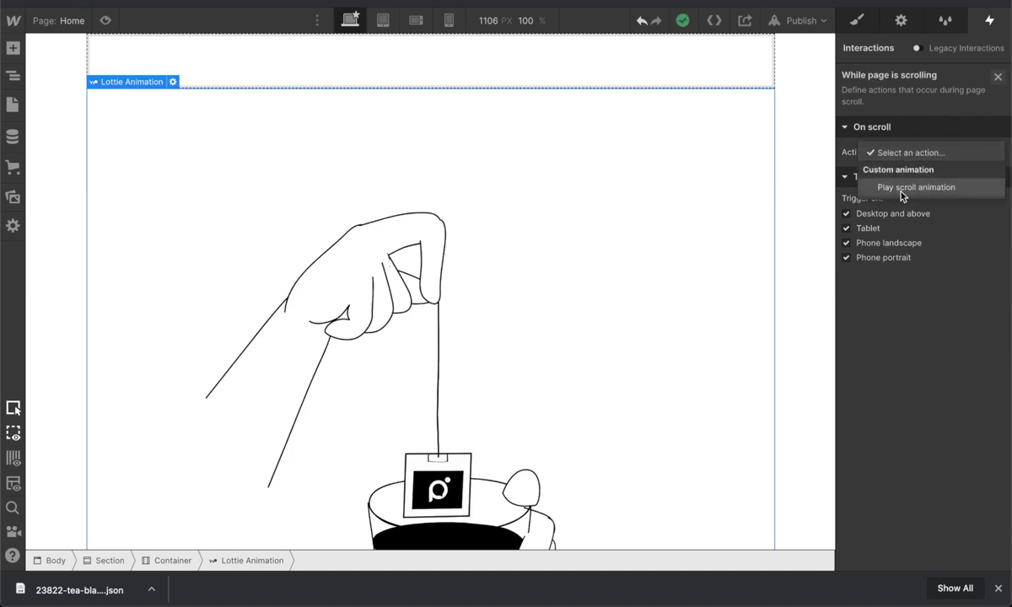
pyautogui.click(901, 187)
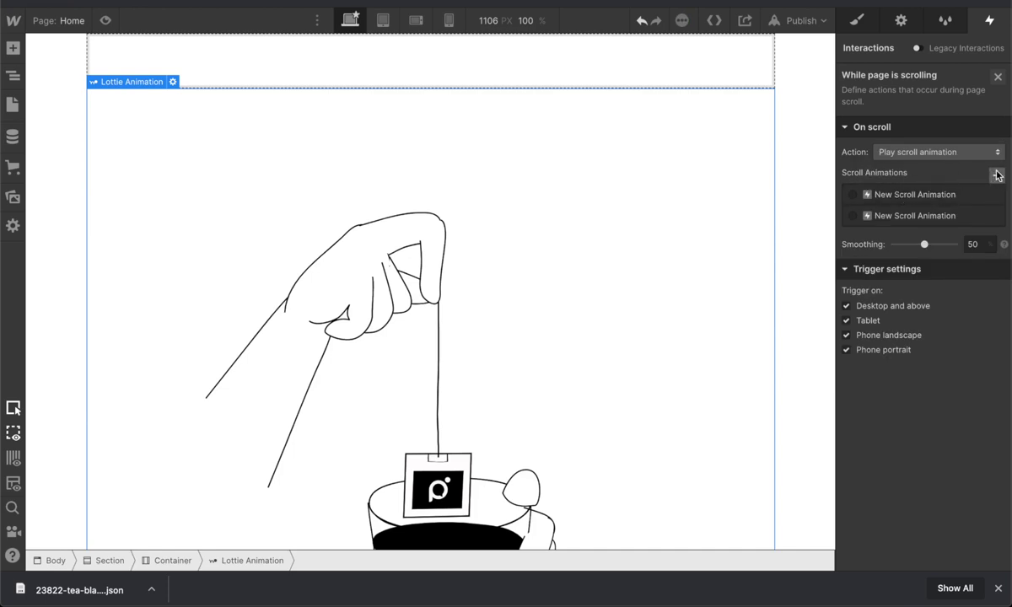
# - Create a new scroll animation containing a Lottie action for the selected Lottie animation
pyautogui.click(997, 174)
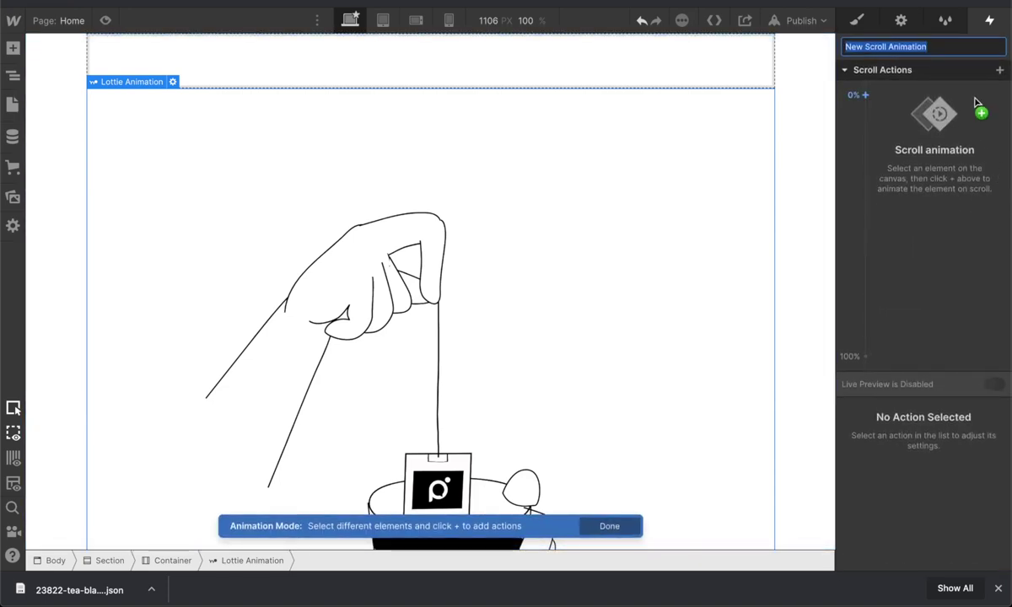
pyautogui.click(998, 71)
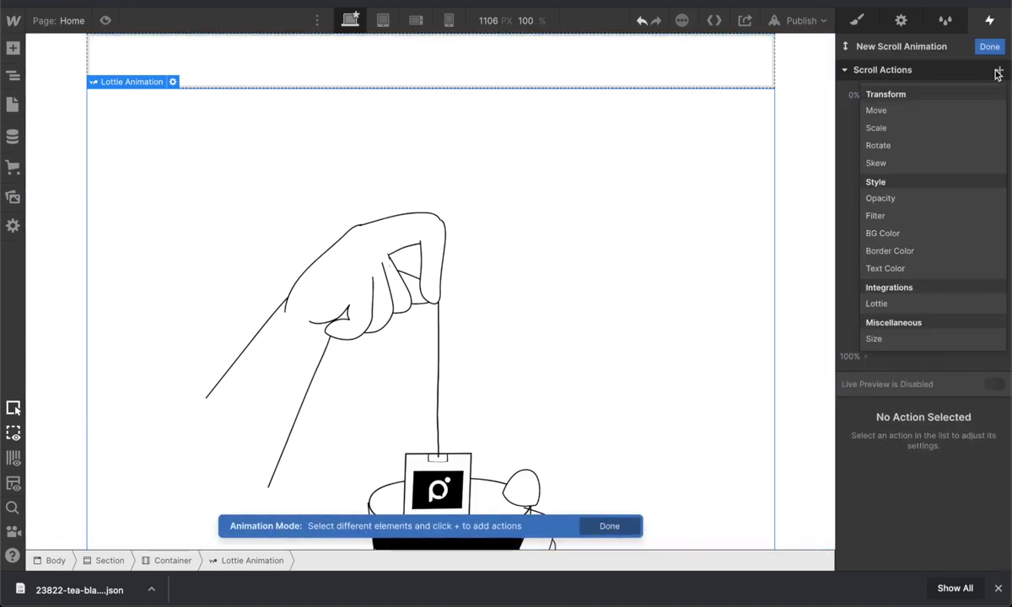
pyautogui.click(879, 304)
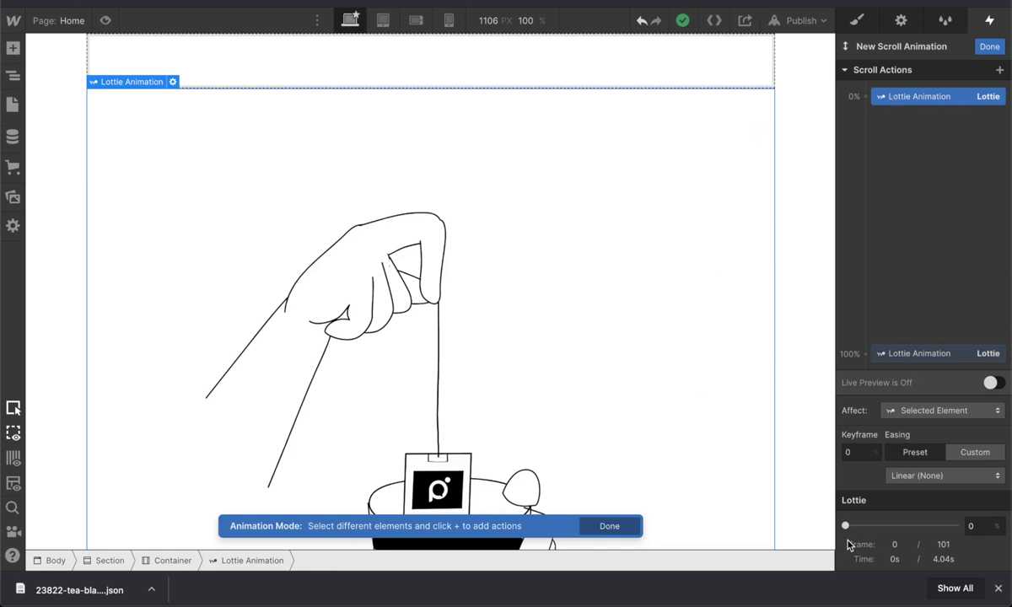
# - Set the Lottie progress to 0% at the 0% keyframe and 93% at the 100% keyframe, and finish the scroll animation
pyautogui.moveTo(846, 527)
pyautogui.mouseDown()
pyautogui.moveTo(911, 523)
pyautogui.moveTo(842, 525)
pyautogui.mouseUp()
pyautogui.click(899, 357)
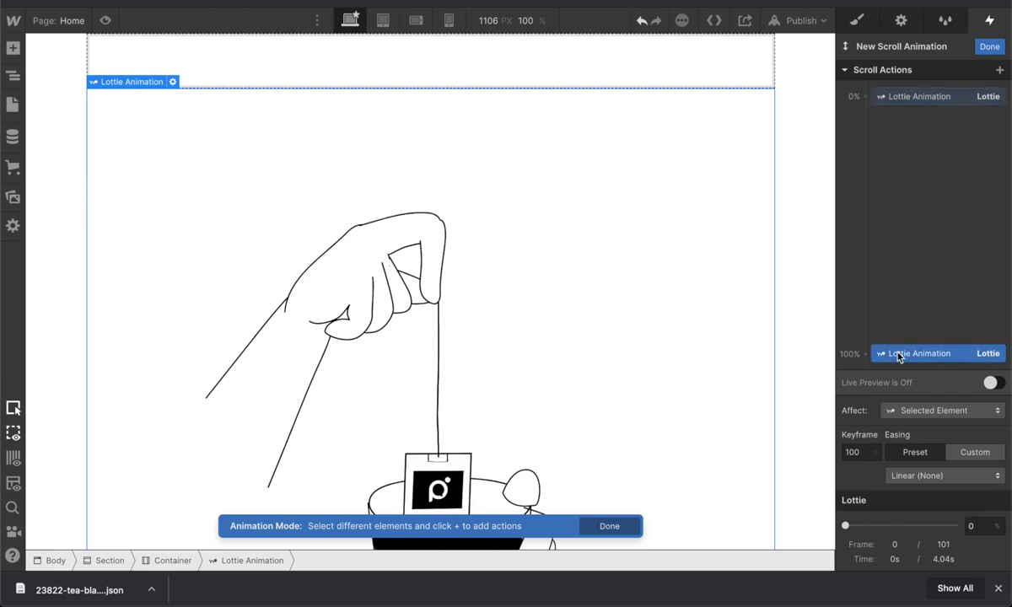
pyautogui.moveTo(846, 526); pyautogui.dragTo(949, 525)
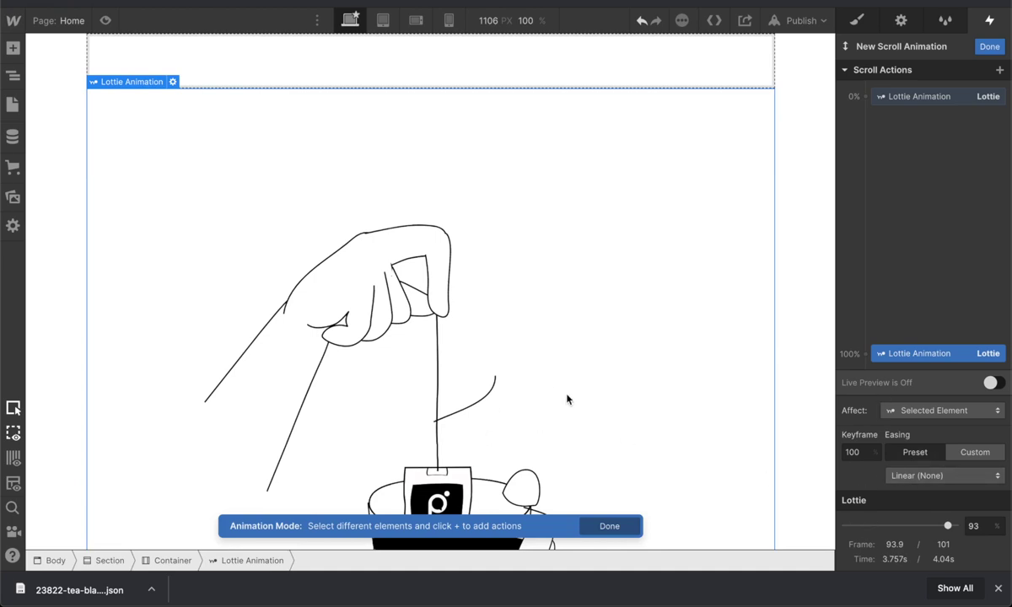
pyautogui.click(988, 46)
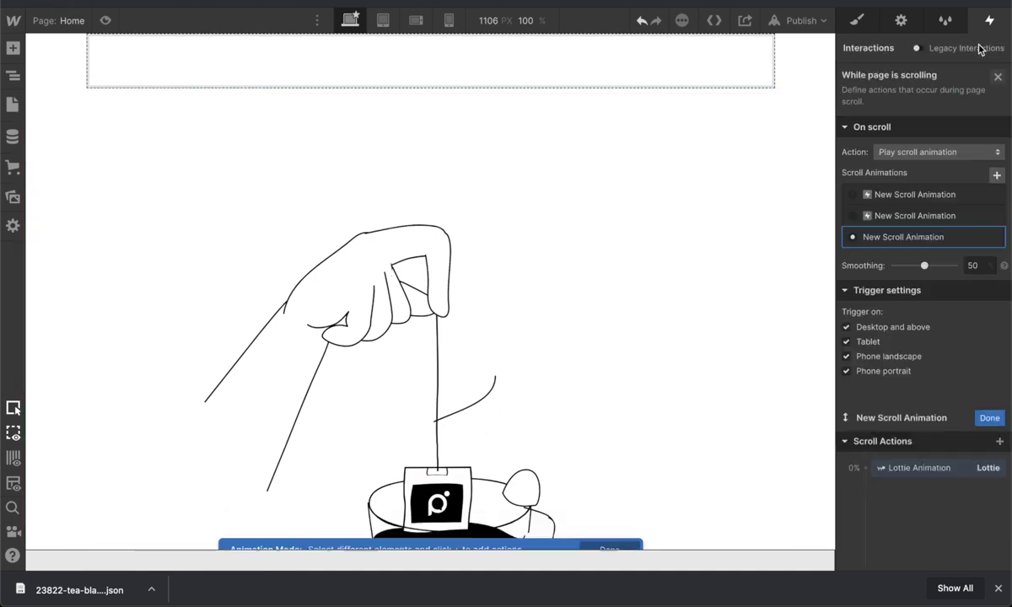
# - Preview the page and examine how the Lottie animation plays while scrolling down and up
pyautogui.click(104, 20)
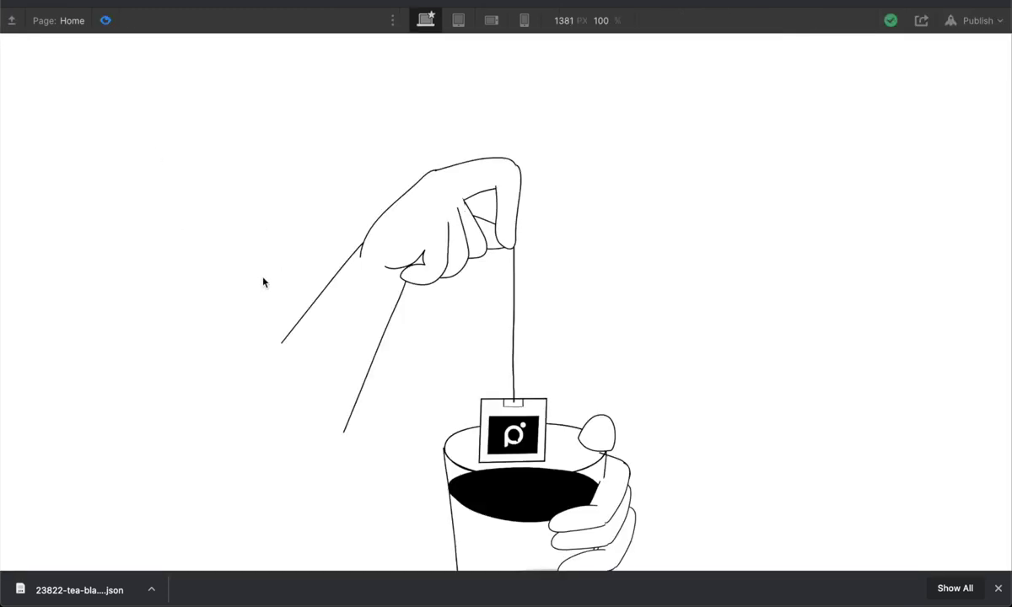
pyautogui.scroll(-5, 263, 282)
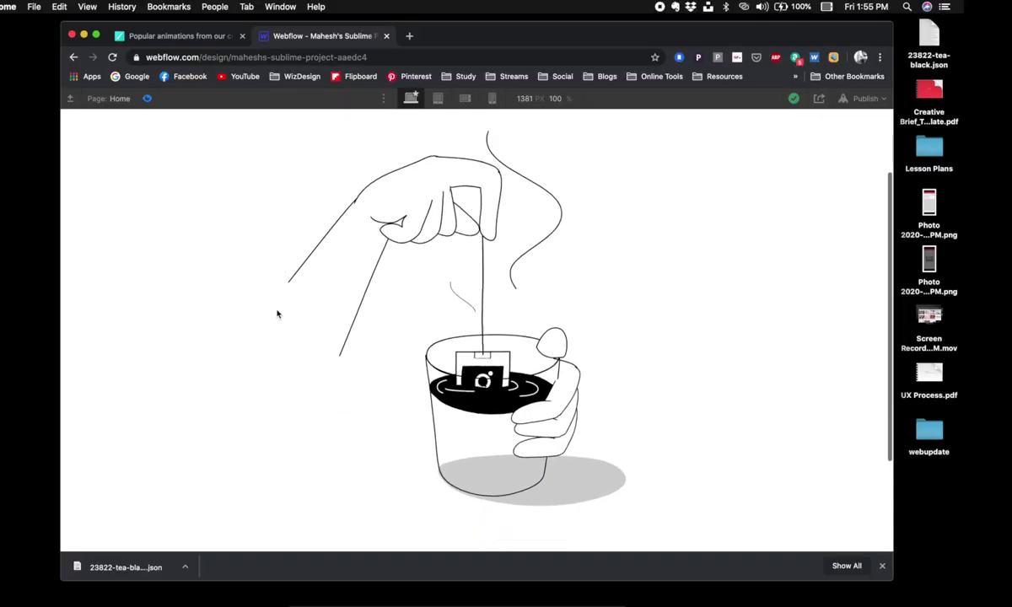
pyautogui.scroll(-1, 277, 314)
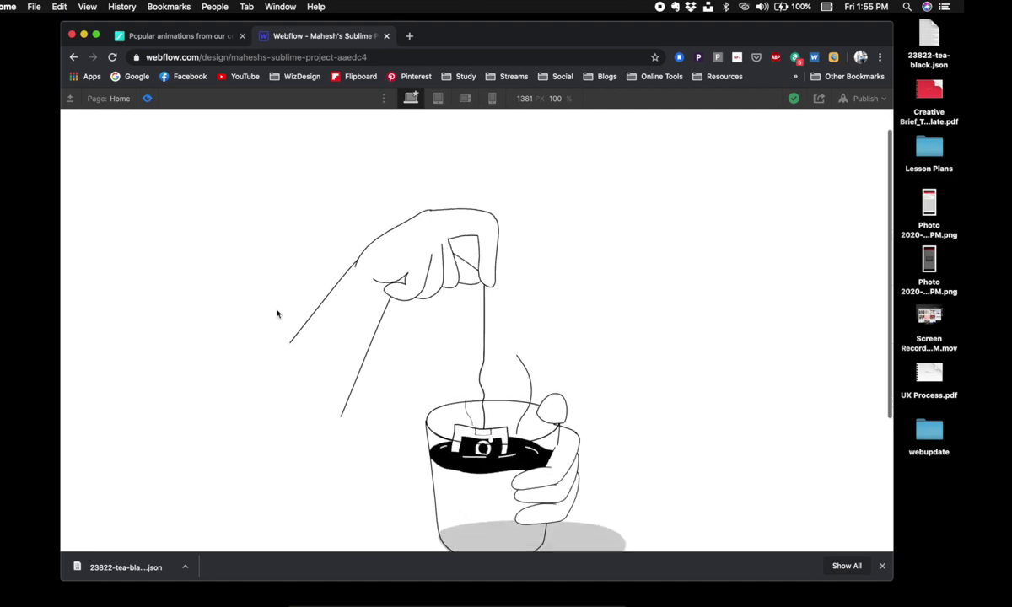
pyautogui.scroll(3, 277, 314)
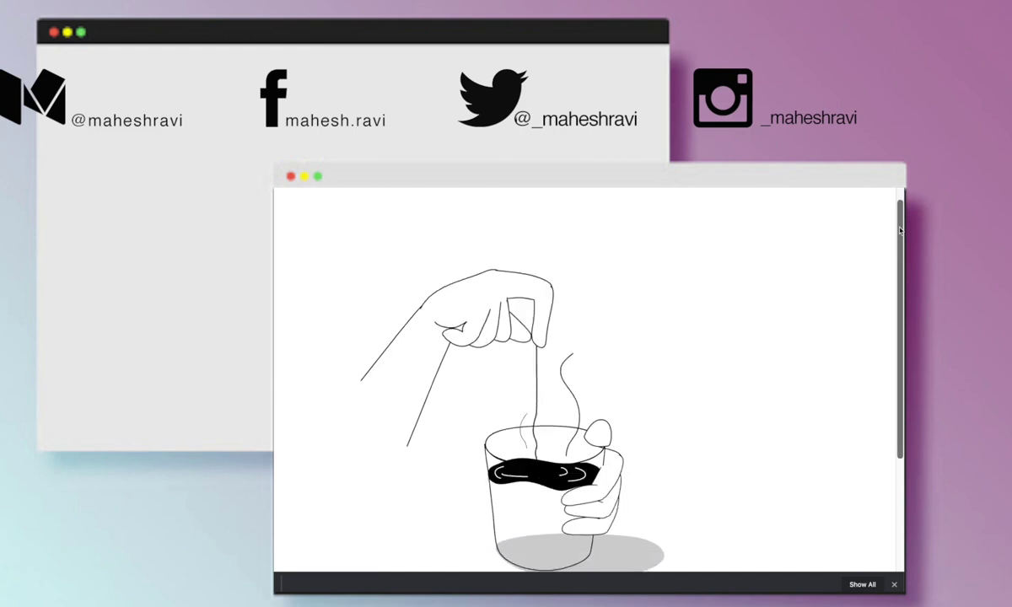
pyautogui.scroll(3, 900, 229)
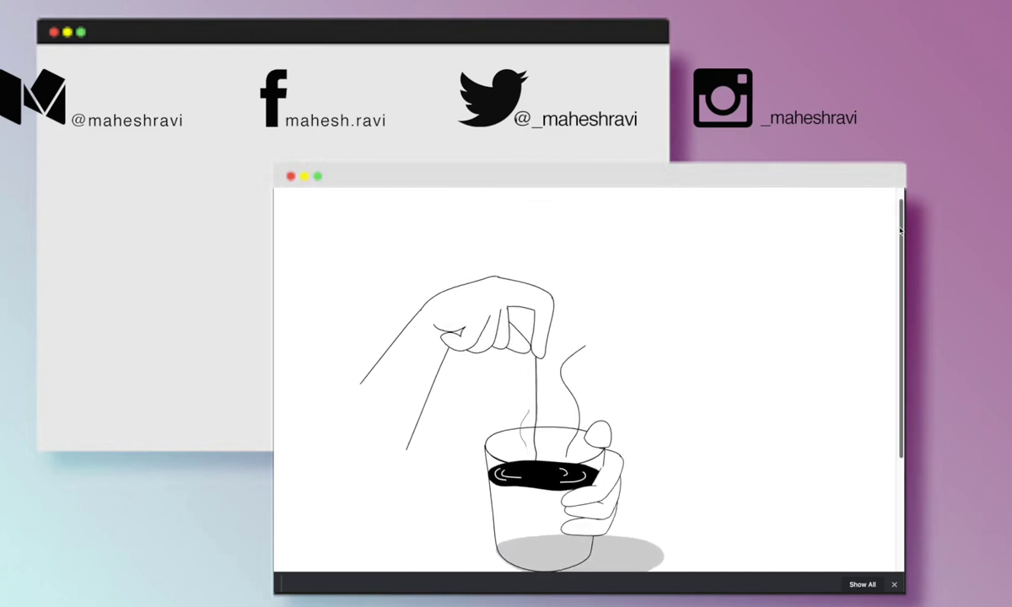
pyautogui.scroll(-3, 900, 229)
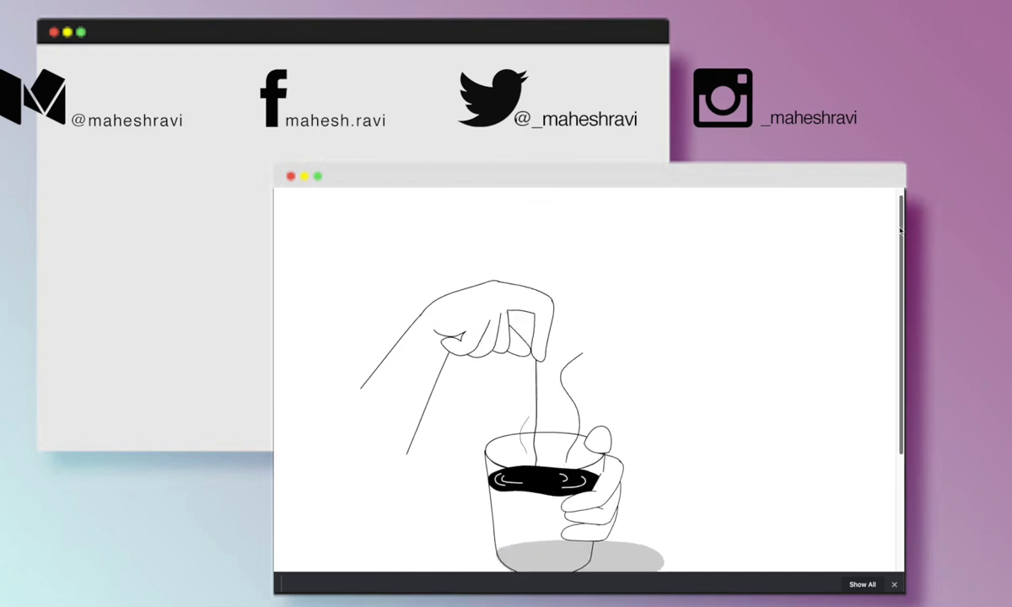